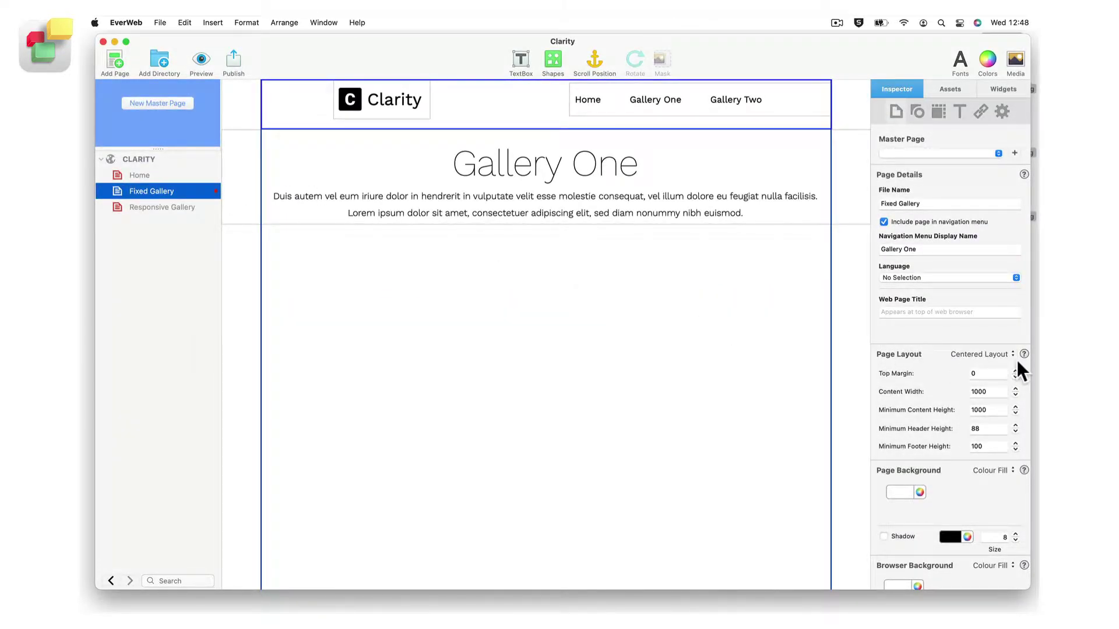
Drop an Image Gallery widget onto the Gallery One page, then switch to Responsive Gallery
{"action": "left_click", "coordinate": [1007, 88]}
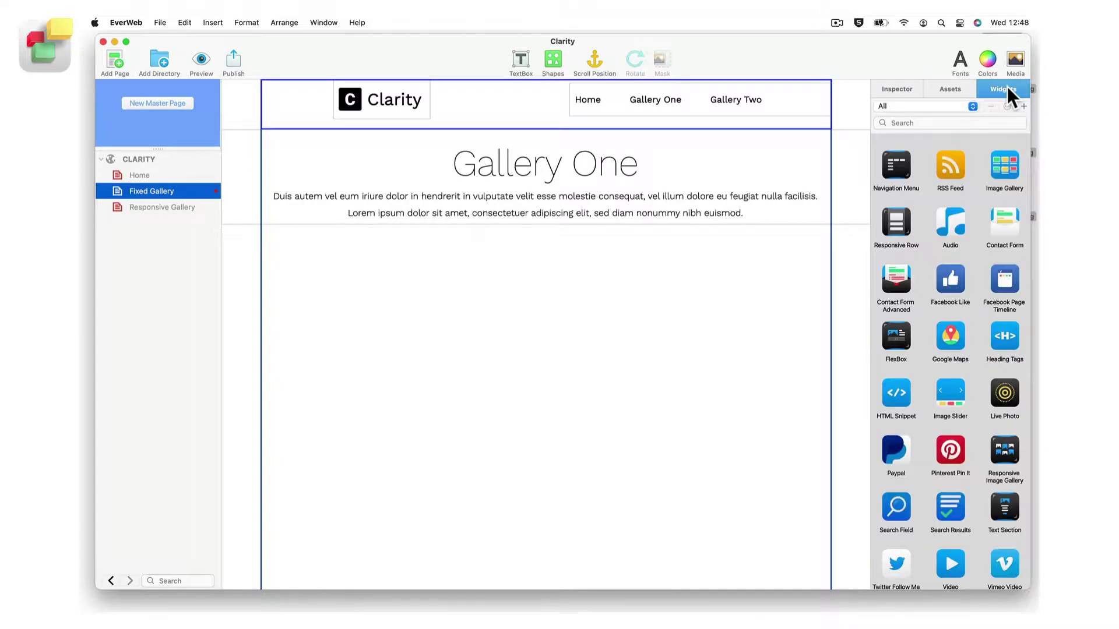
{"action": "left_click_drag", "start_coordinate": [1005, 167], "coordinate": [505, 320]}
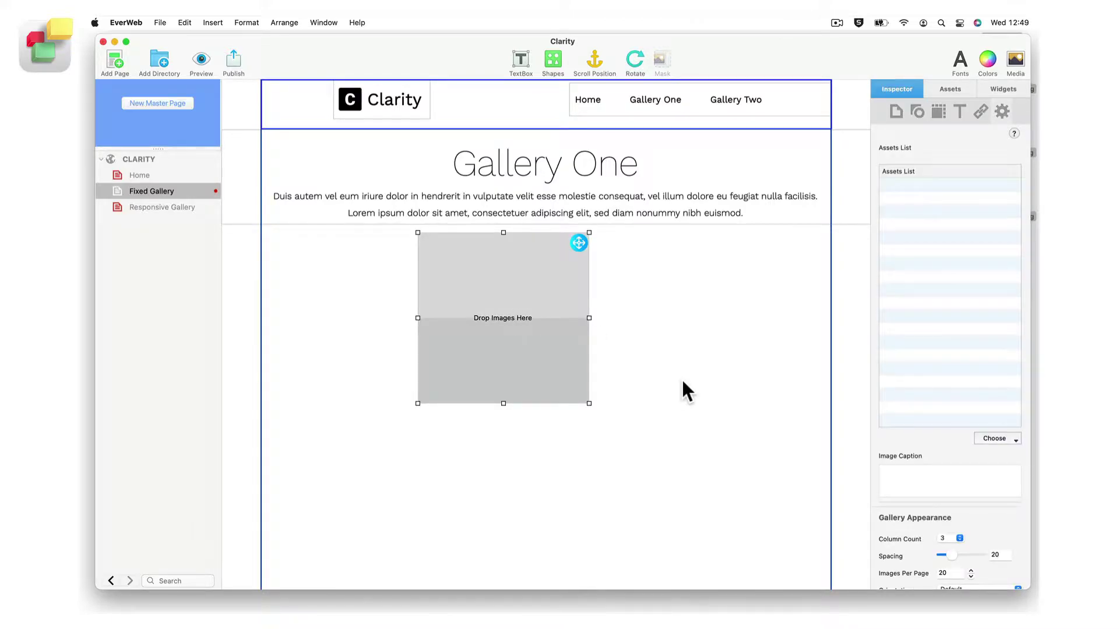
{"action": "left_click", "coordinate": [207, 207]}
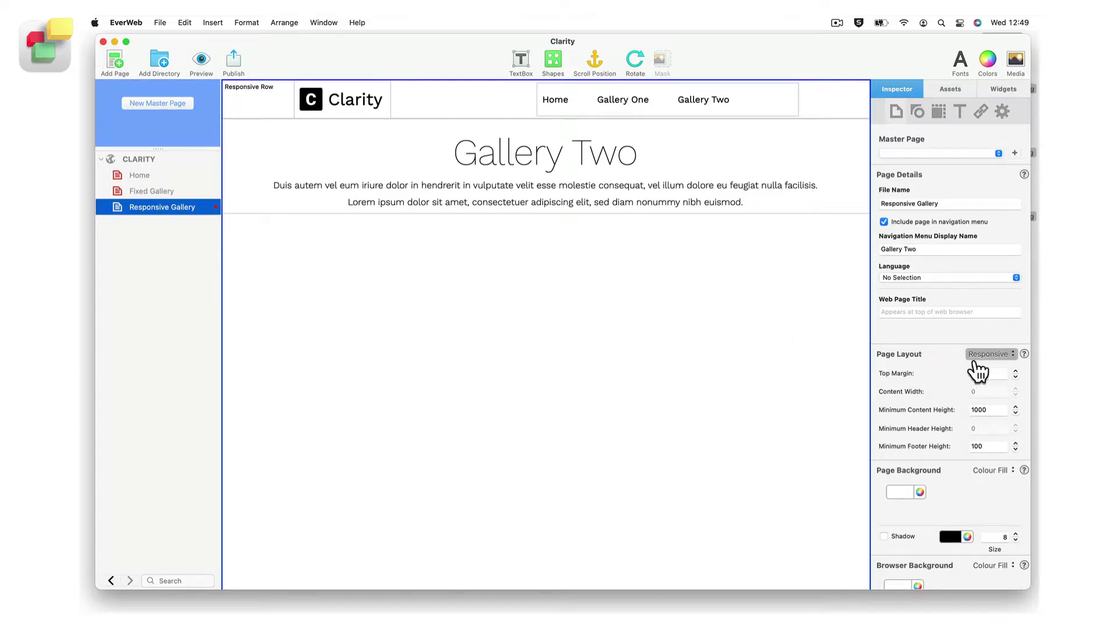
Add a Responsive Row below the Gallery Two introduction and rename it 'Image Gallery Row'
{"action": "left_click", "coordinate": [1001, 87]}
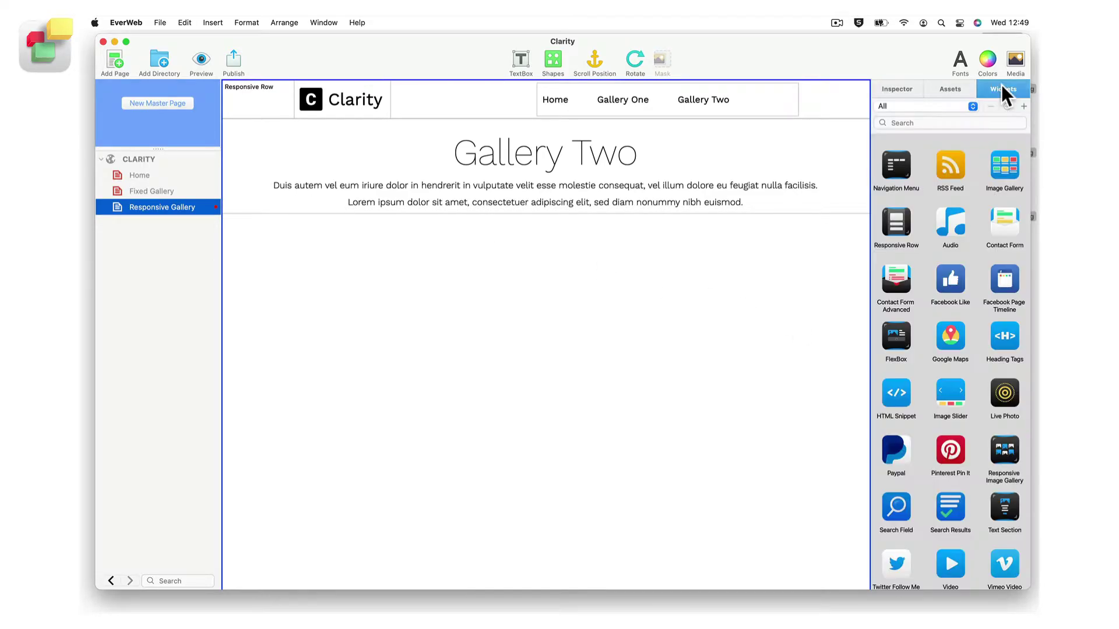
{"action": "left_click_drag", "start_coordinate": [897, 221], "coordinate": [552, 276]}
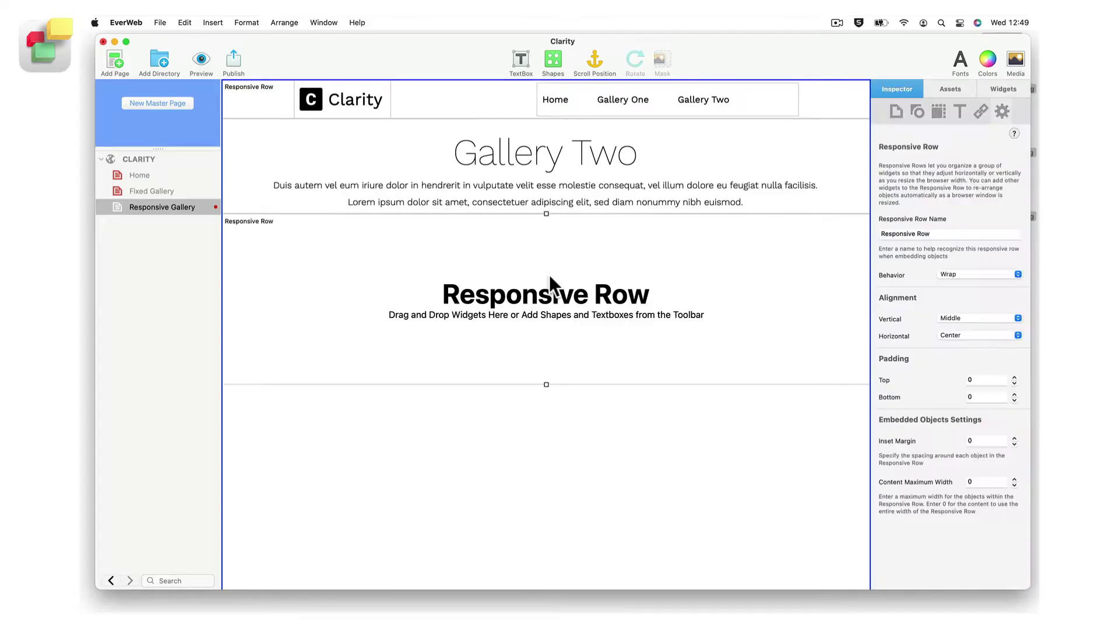
{"action": "double_click", "coordinate": [897, 233]}
{"action": "type", "text": "Image Gallery"}
{"action": "key", "text": "Return"}
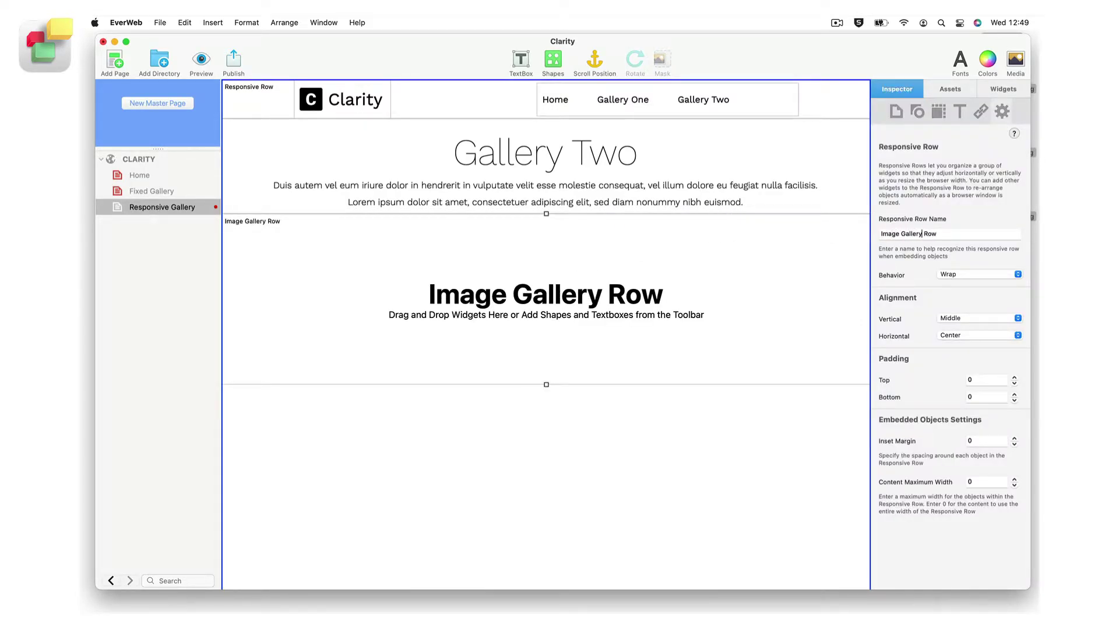
{"action": "left_click", "coordinate": [1013, 87]}
Drop an image gallery into Image Gallery Row and add pexels-vecislavas-popa-1571458.jpg from site images
{"action": "left_click_drag", "start_coordinate": [1005, 165], "coordinate": [570, 332]}
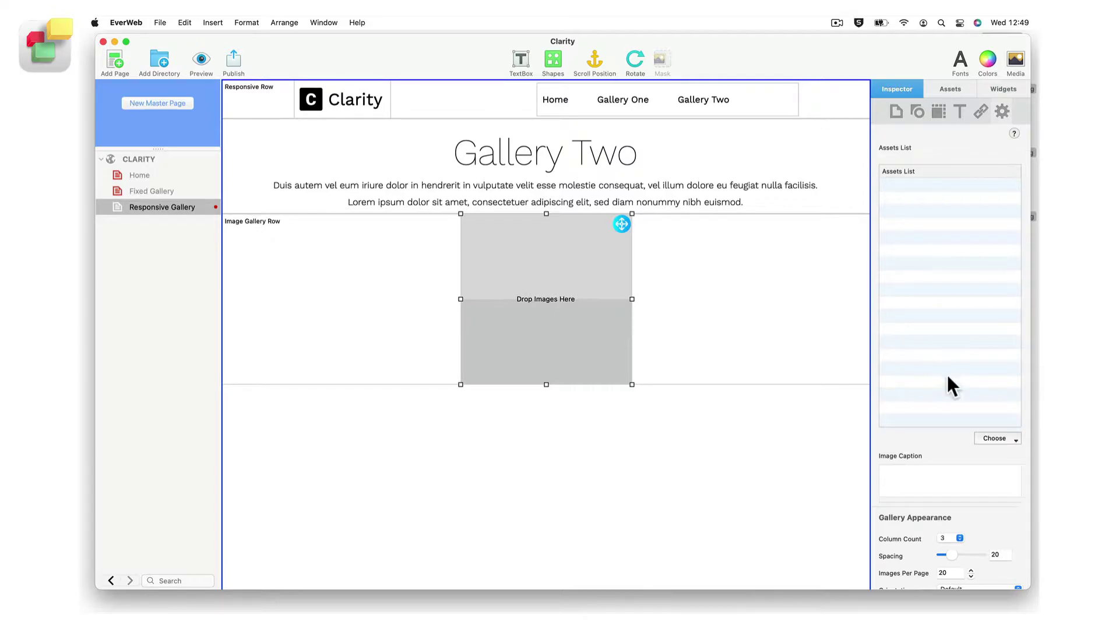
{"action": "left_click", "coordinate": [1000, 433]}
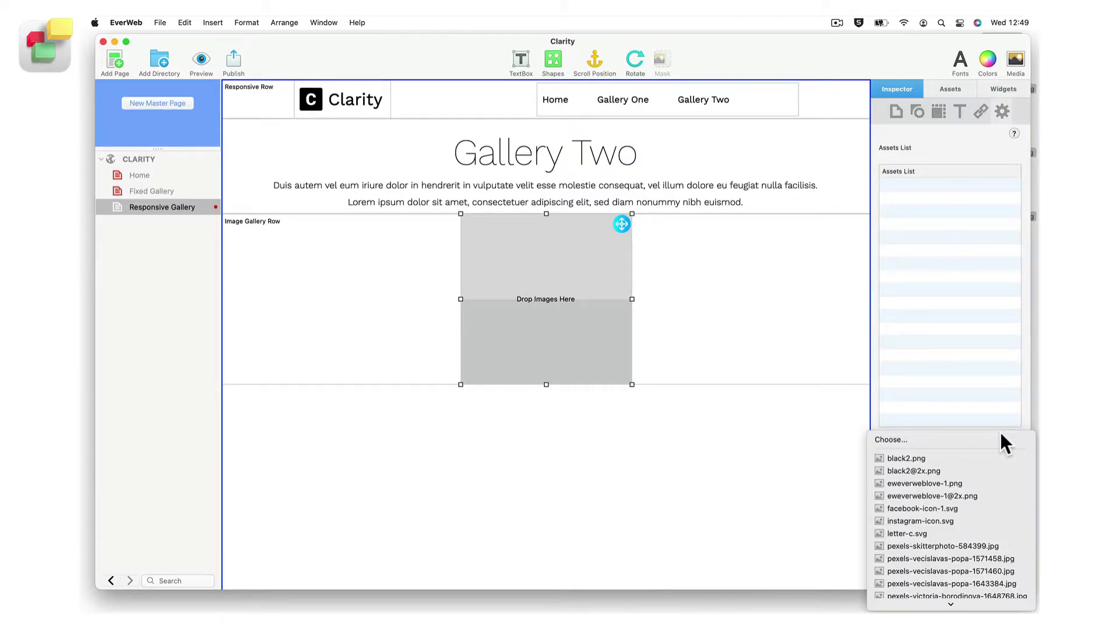
{"action": "scroll", "coordinate": [982, 505], "scroll_direction": "down", "scroll_amount": 3}
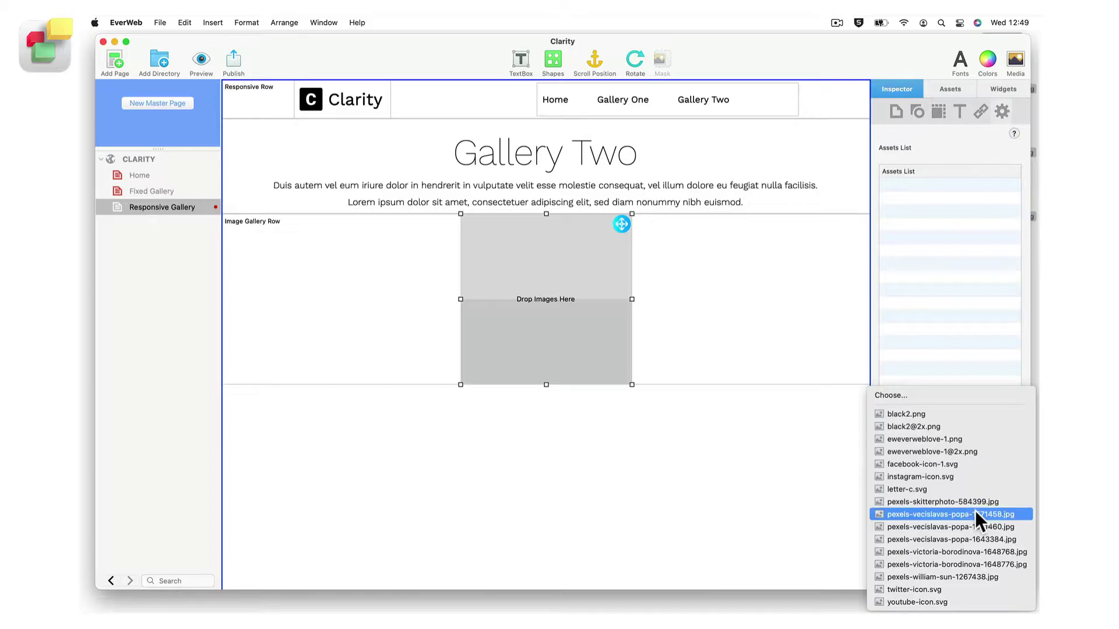
{"action": "left_click", "coordinate": [975, 511]}
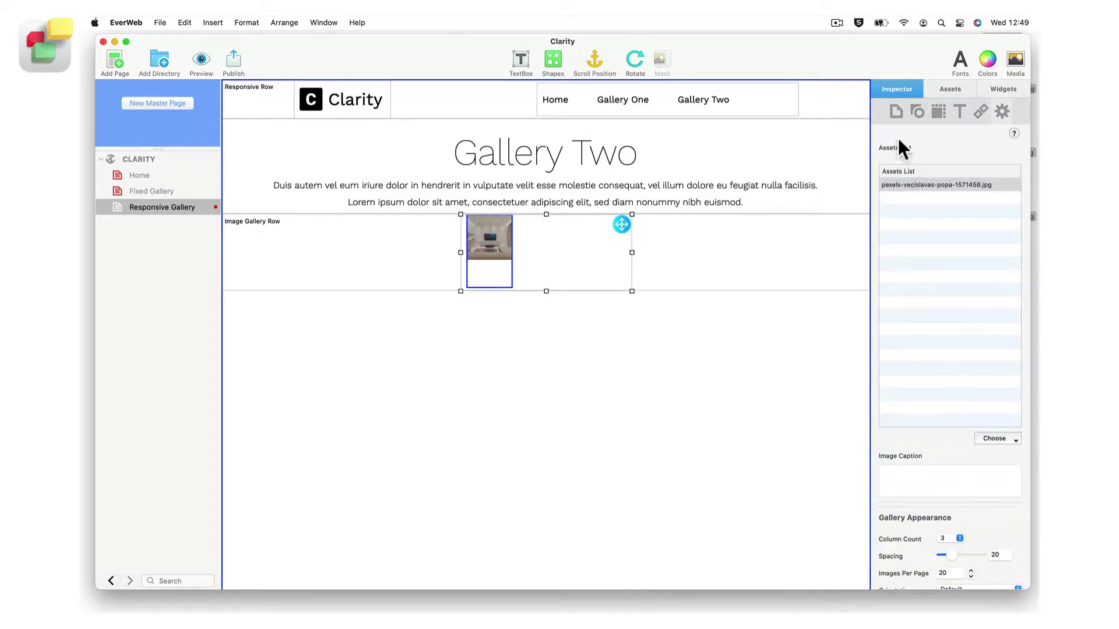
Add three photos from the desktop to the gallery
{"action": "left_click_drag", "start_coordinate": [881, 57], "coordinate": [796, 58]}
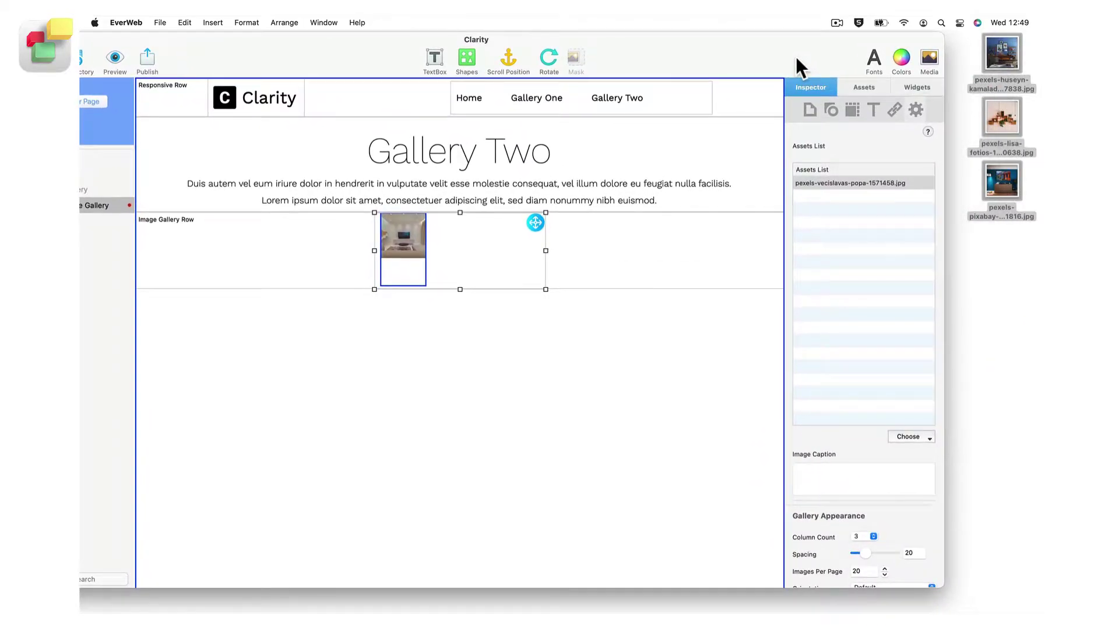
{"action": "left_click_drag", "start_coordinate": [1043, 35], "coordinate": [975, 284]}
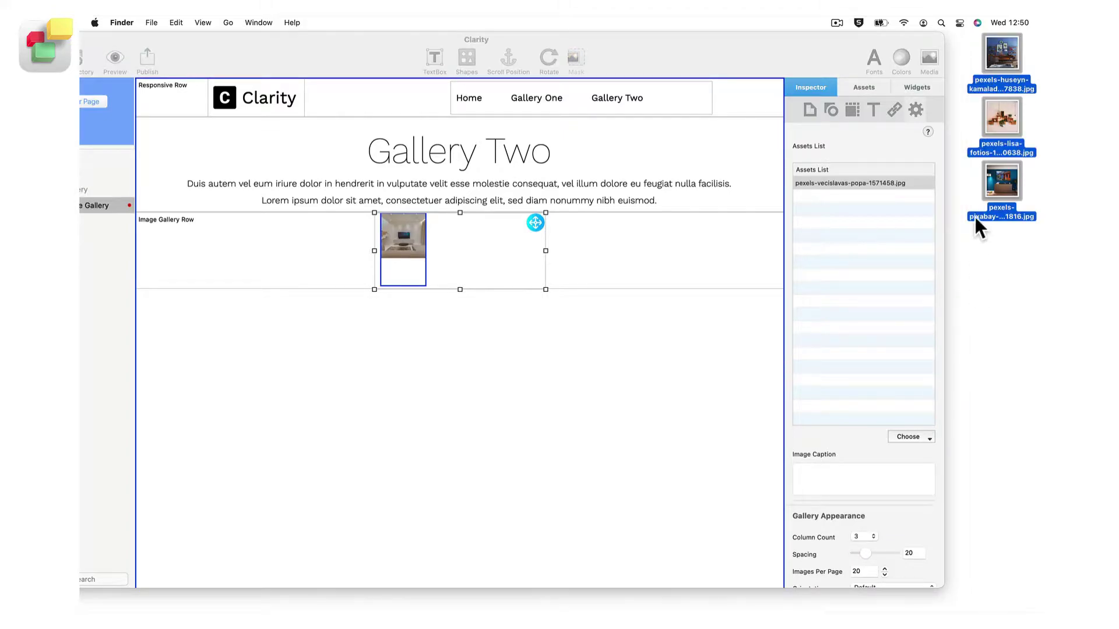
{"action": "left_click_drag", "start_coordinate": [995, 208], "coordinate": [501, 271]}
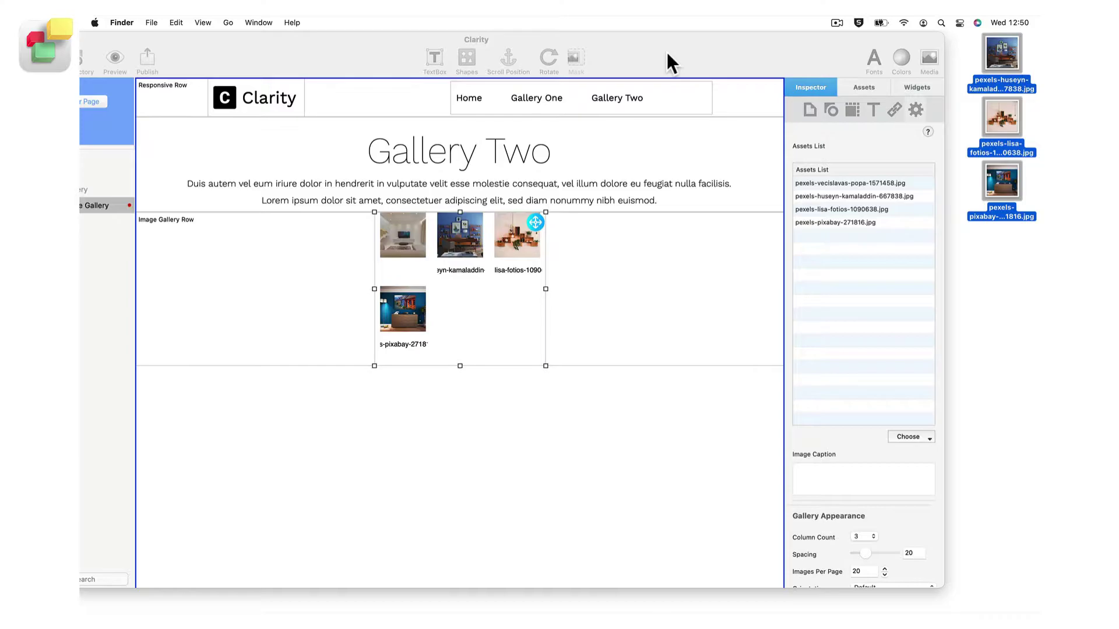
{"action": "left_click_drag", "start_coordinate": [667, 52], "coordinate": [753, 54]}
{"action": "left_click", "coordinate": [936, 85]}
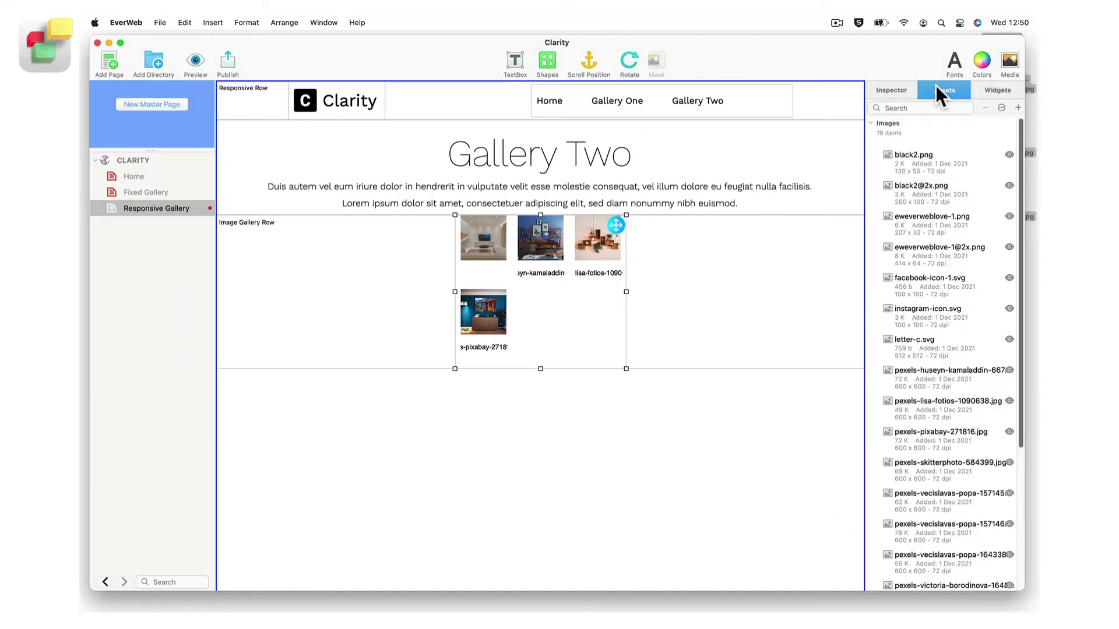
Insert pexels-vecislavas-popa-1571460.jpg as the second photo and enlarge the gallery and its thumbnails
{"action": "left_click_drag", "start_coordinate": [939, 526], "coordinate": [568, 265]}
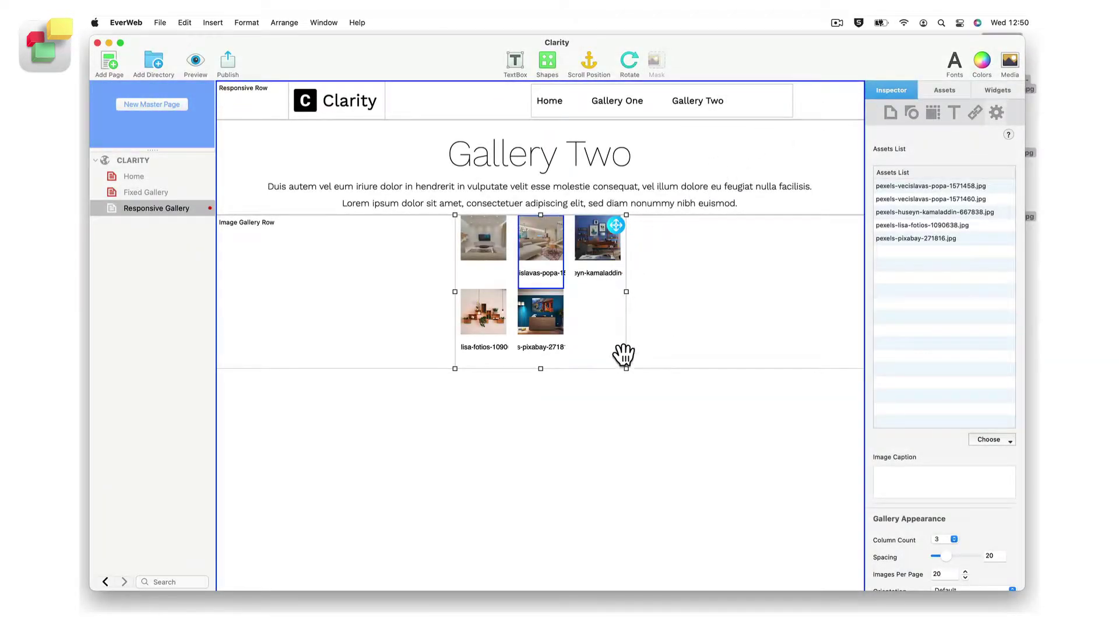
{"action": "left_click_drag", "start_coordinate": [626, 369], "coordinate": [760, 464]}
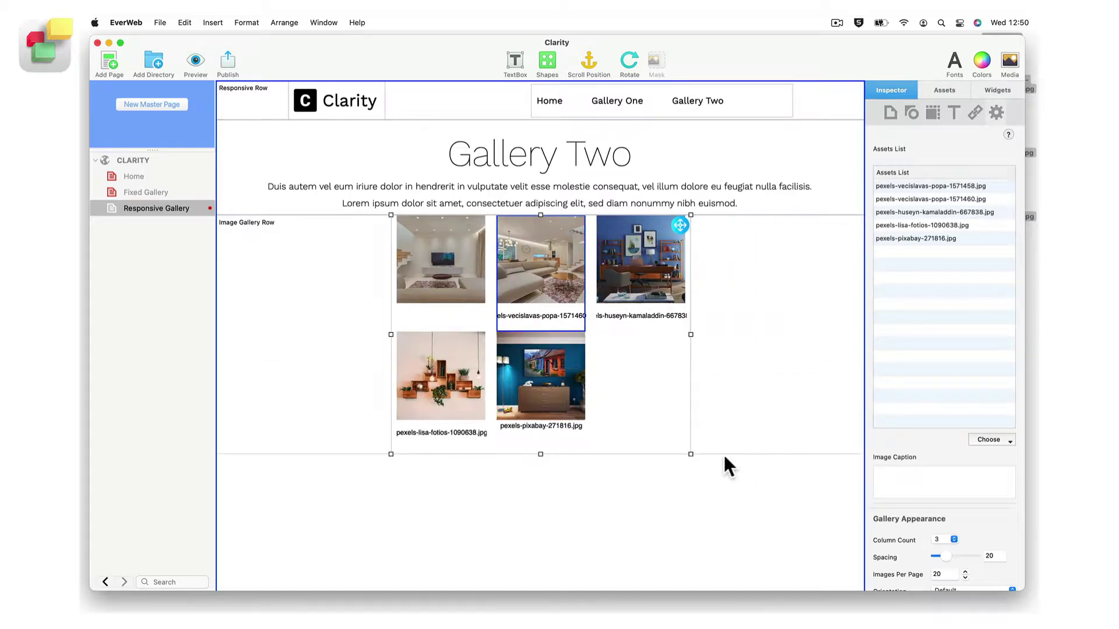
{"action": "left_click", "coordinate": [690, 454]}
{"action": "left_click_drag", "start_coordinate": [691, 455], "coordinate": [752, 539]}
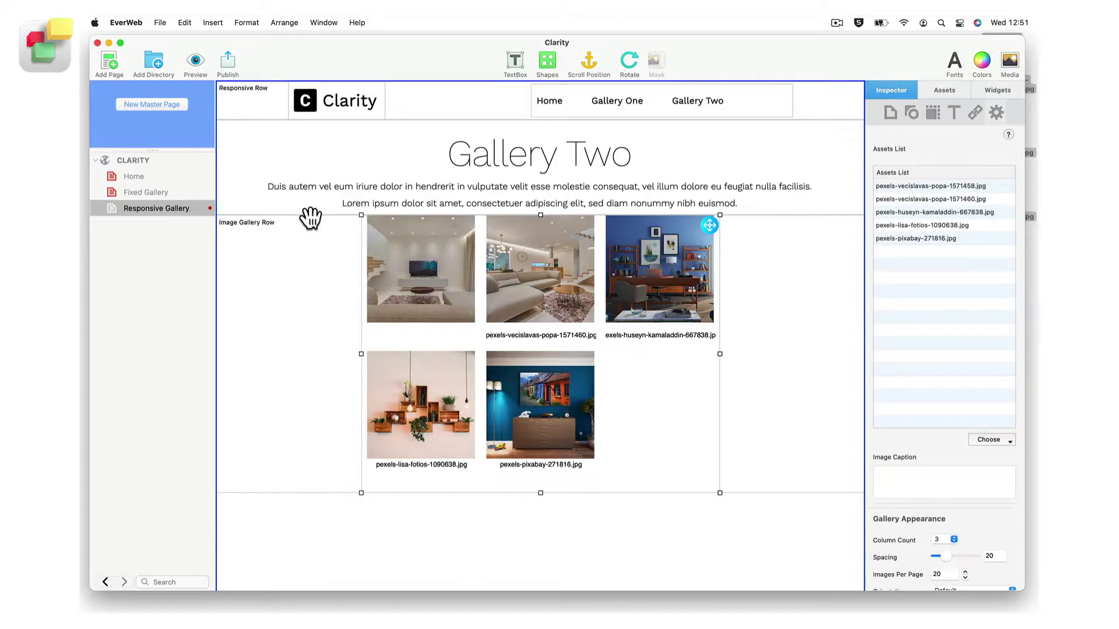
{"action": "left_click", "coordinate": [193, 192]}
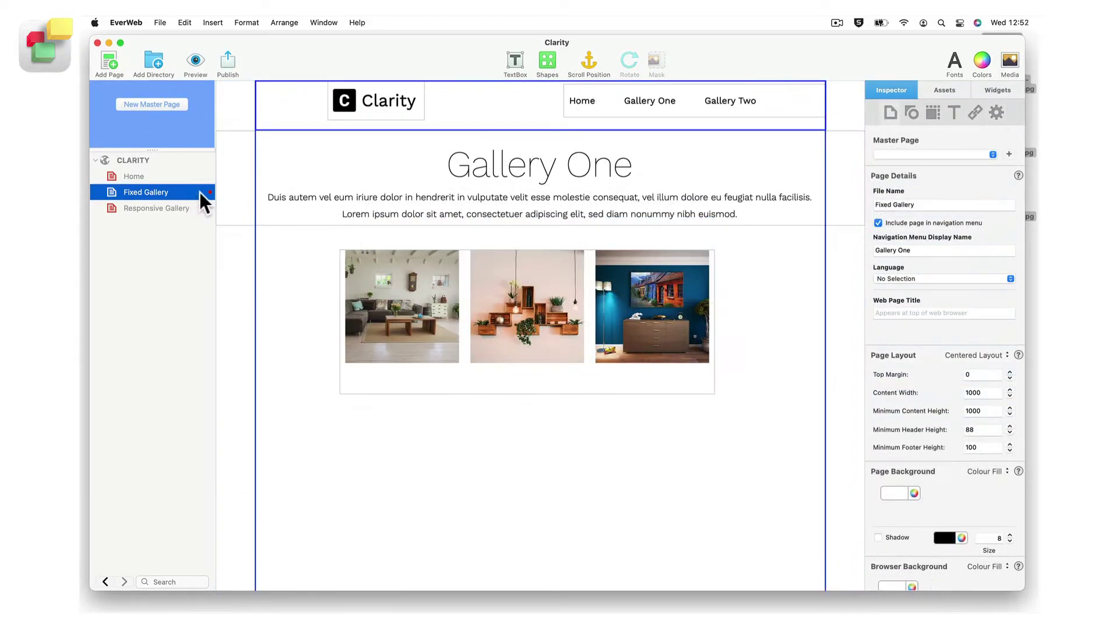
Nudge the Gallery One gallery, drop the trial text box, and shift the five-photo gallery right
{"action": "left_click", "coordinate": [551, 306]}
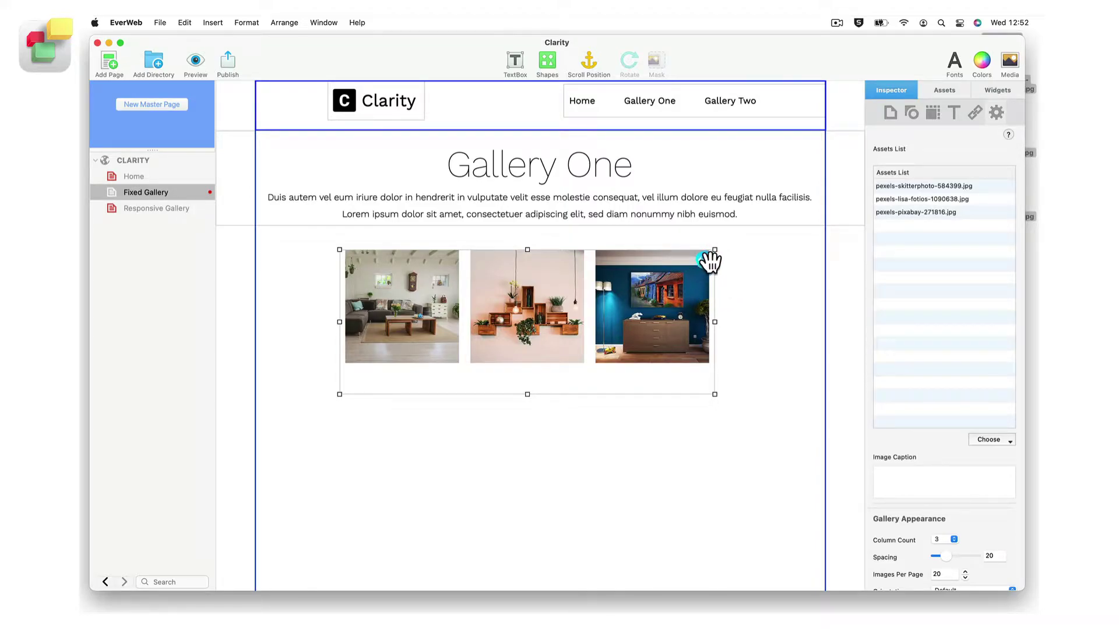
{"action": "left_click_drag", "start_coordinate": [694, 278], "coordinate": [722, 387]}
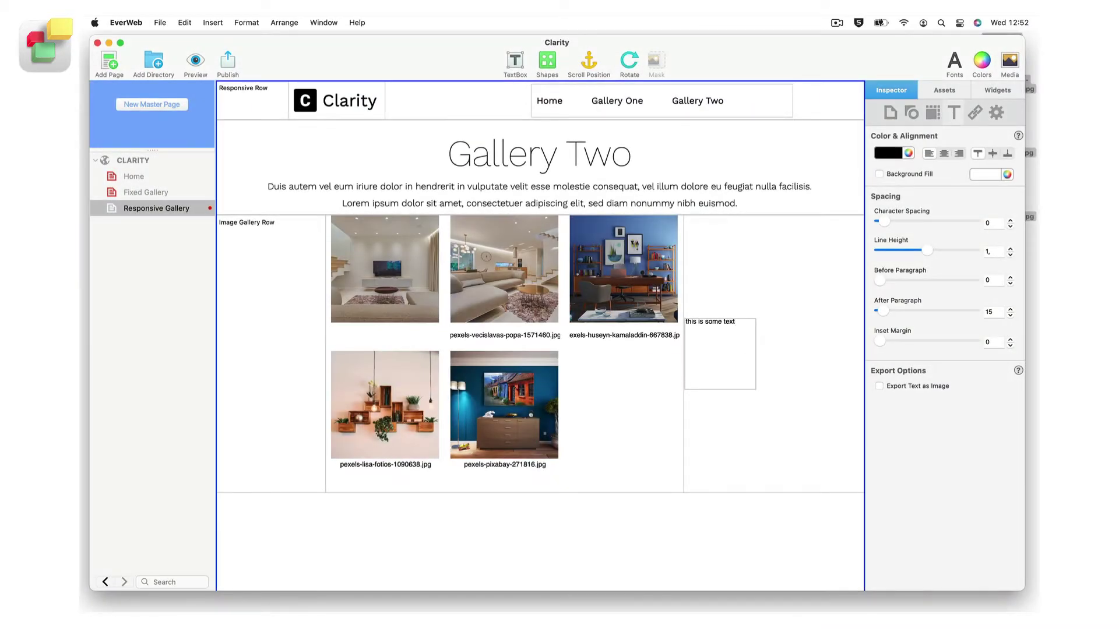
{"action": "key", "text": "super+a"}
{"action": "key", "text": "Escape"}
{"action": "left_click", "coordinate": [621, 392]}
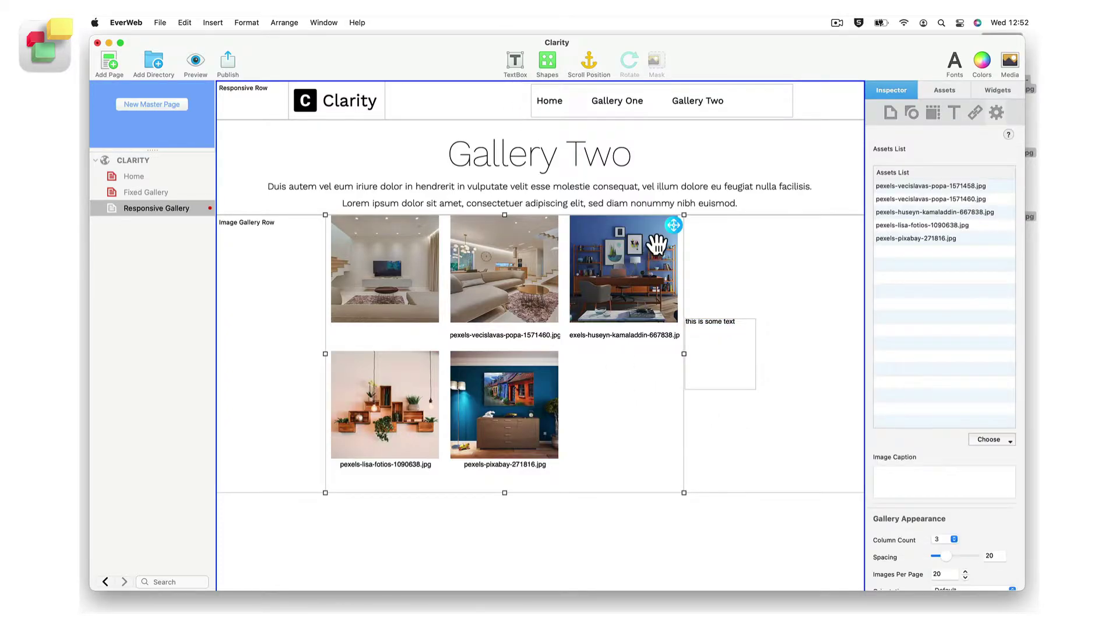
{"action": "left_click_drag", "start_coordinate": [673, 224], "coordinate": [854, 234]}
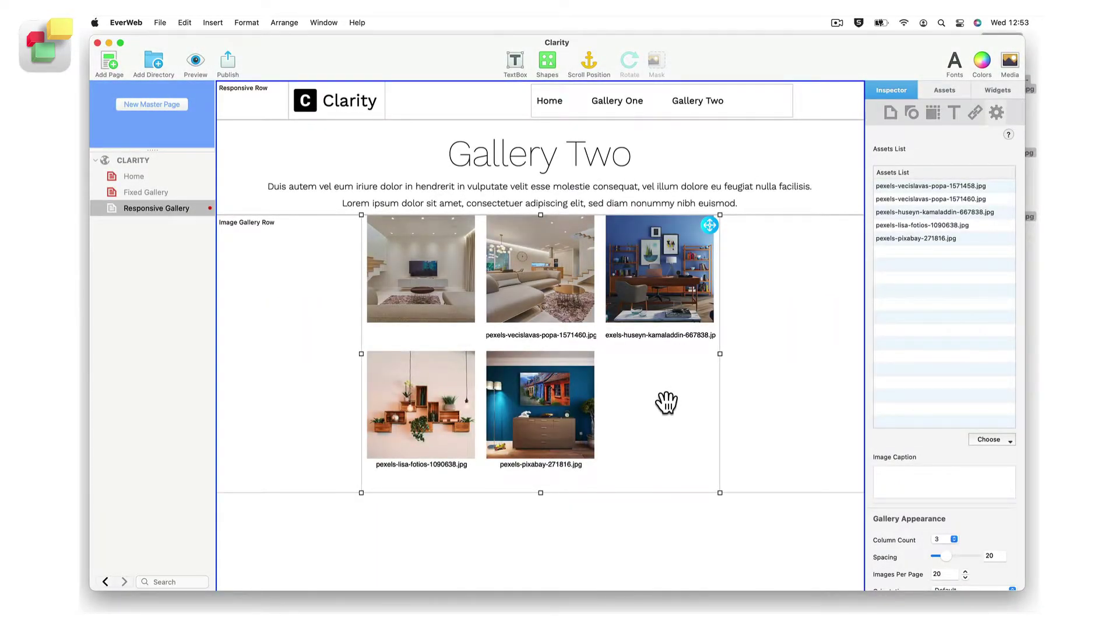
Reorder the photos: vecislavas-popa-1571460 to the end, pixabay photo into fourth place
{"action": "left_click", "coordinate": [912, 198]}
{"action": "left_click_drag", "start_coordinate": [912, 193], "coordinate": [915, 243]}
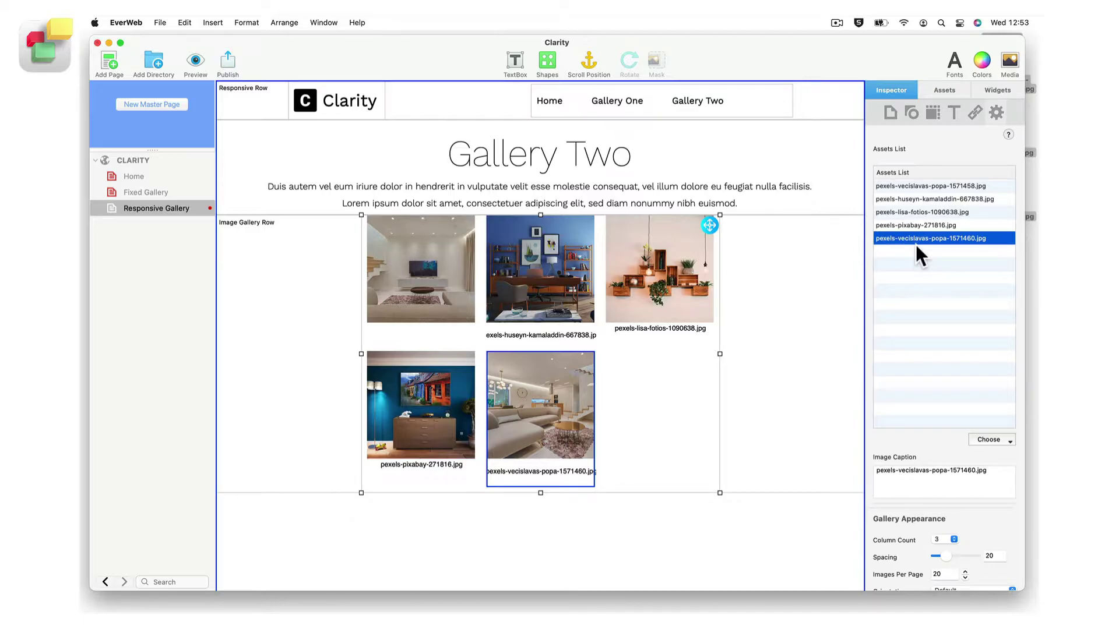
{"action": "left_click_drag", "start_coordinate": [911, 225], "coordinate": [915, 191]}
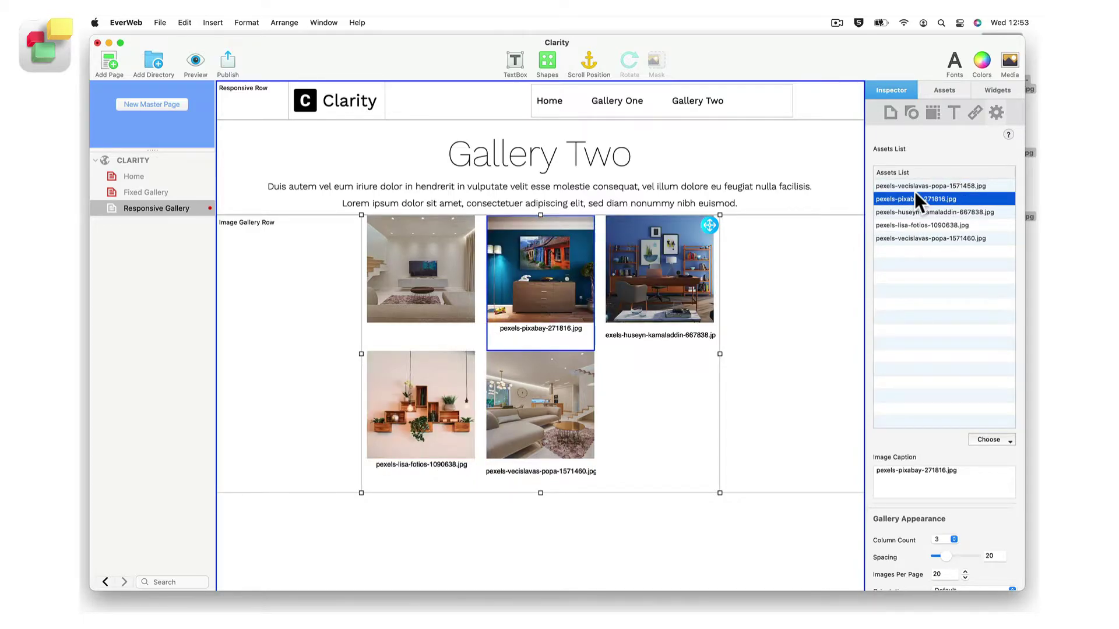
{"action": "left_click_drag", "start_coordinate": [527, 279], "coordinate": [427, 394]}
{"action": "left_click_drag", "start_coordinate": [532, 292], "coordinate": [424, 269]}
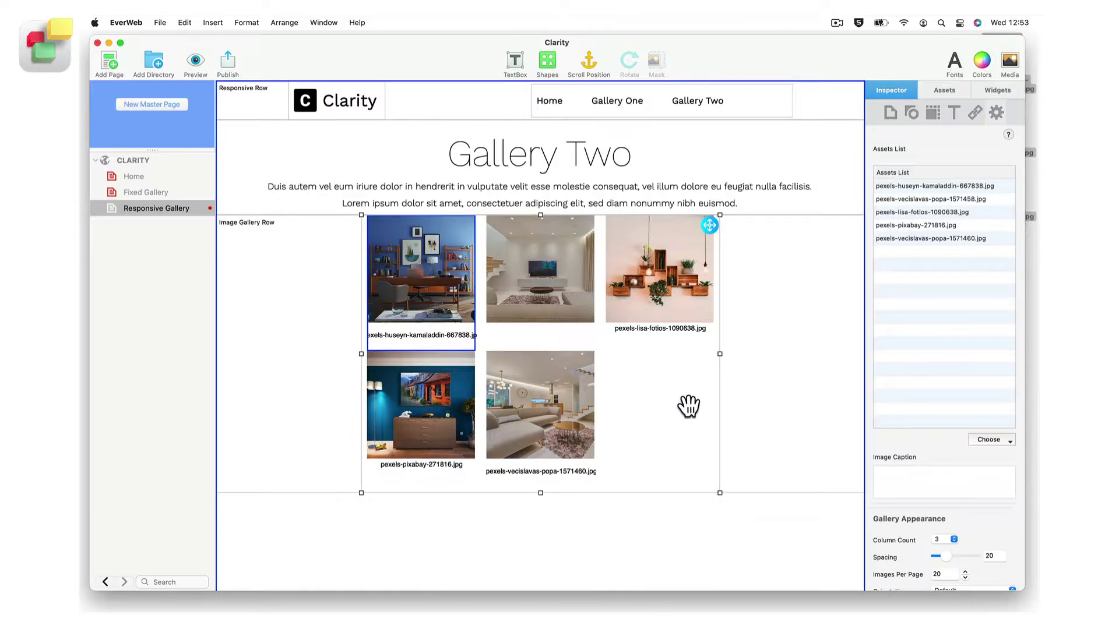
Remove the lisa-fotios wall-shelf and vecislavas-popa-1571458 photos from the gallery
{"action": "left_click", "coordinate": [671, 262]}
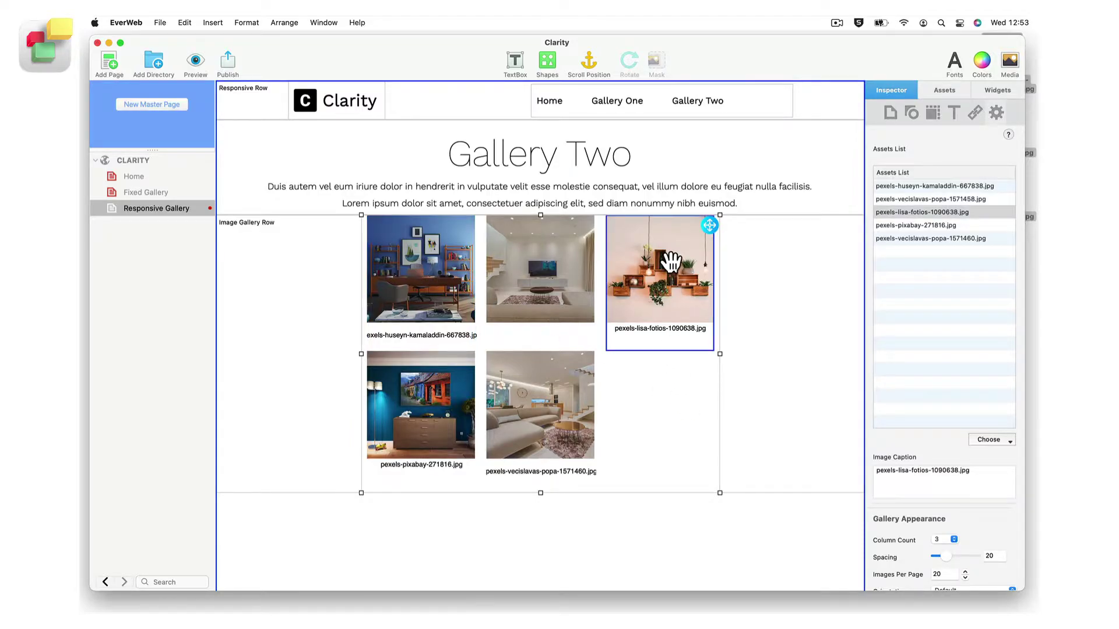
{"action": "key", "text": "BackSpace"}
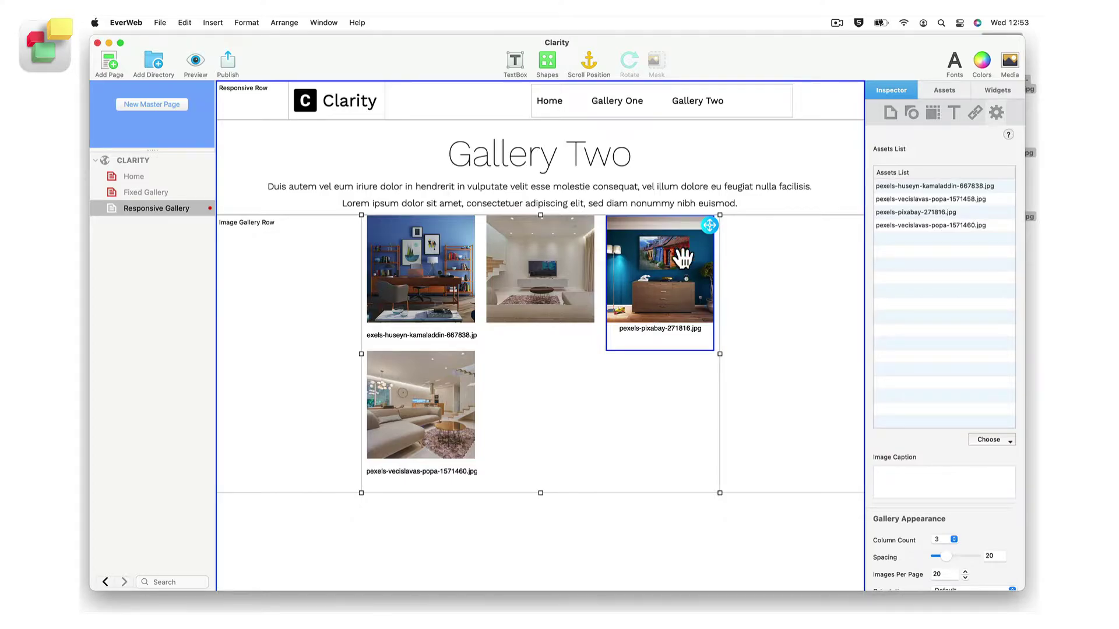
{"action": "left_click", "coordinate": [898, 199]}
{"action": "key", "text": "BackSpace"}
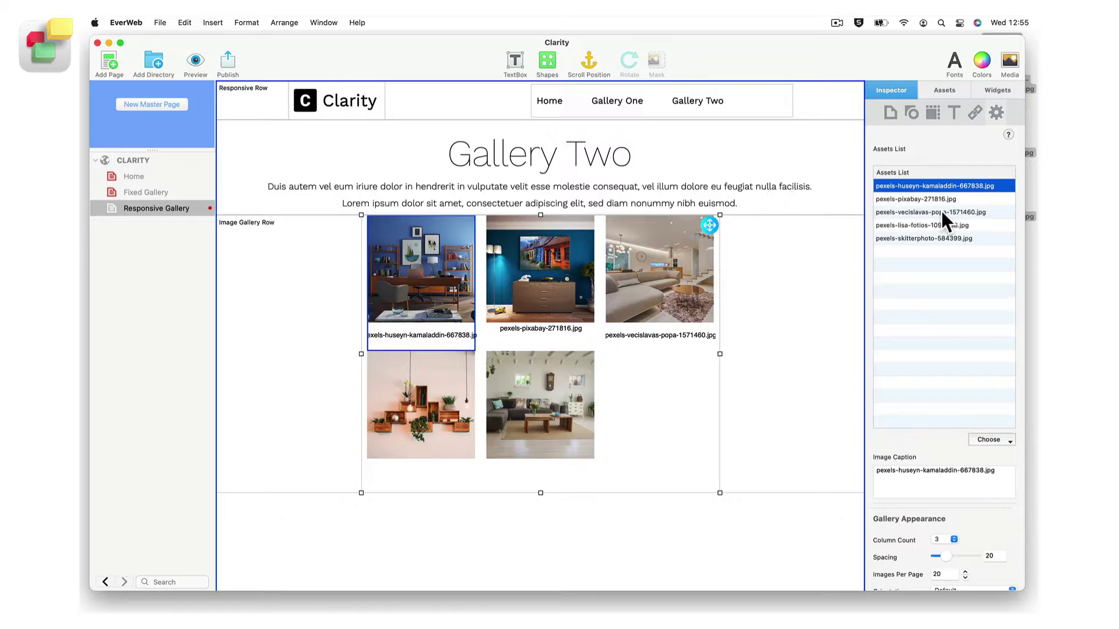
{"action": "left_click", "coordinate": [942, 212], "text": "shift"}
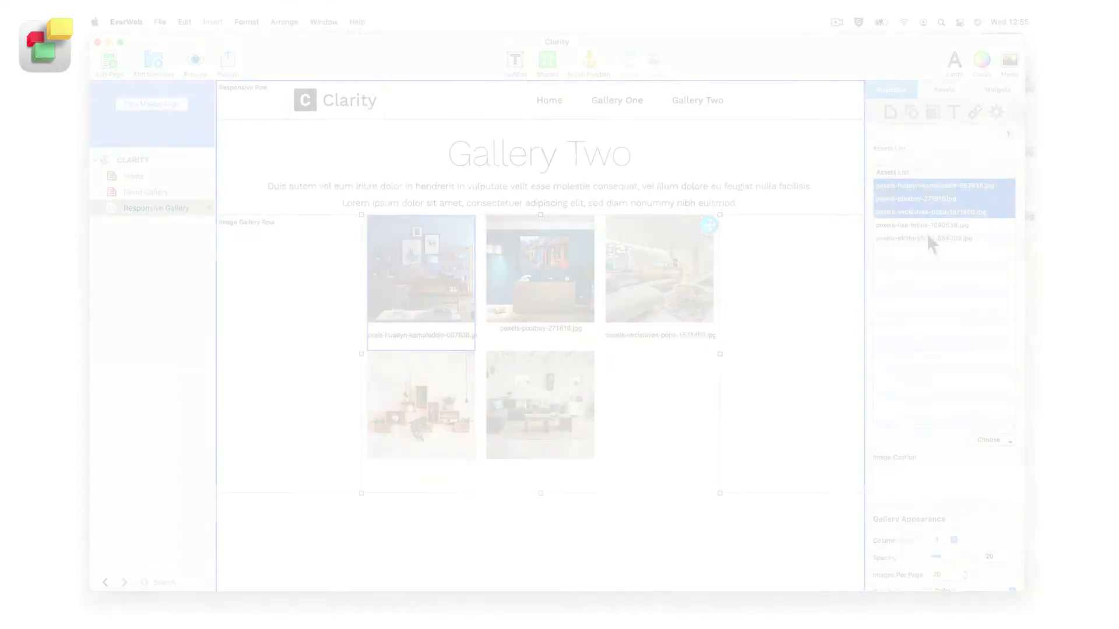
{"action": "left_click", "coordinate": [926, 237]}
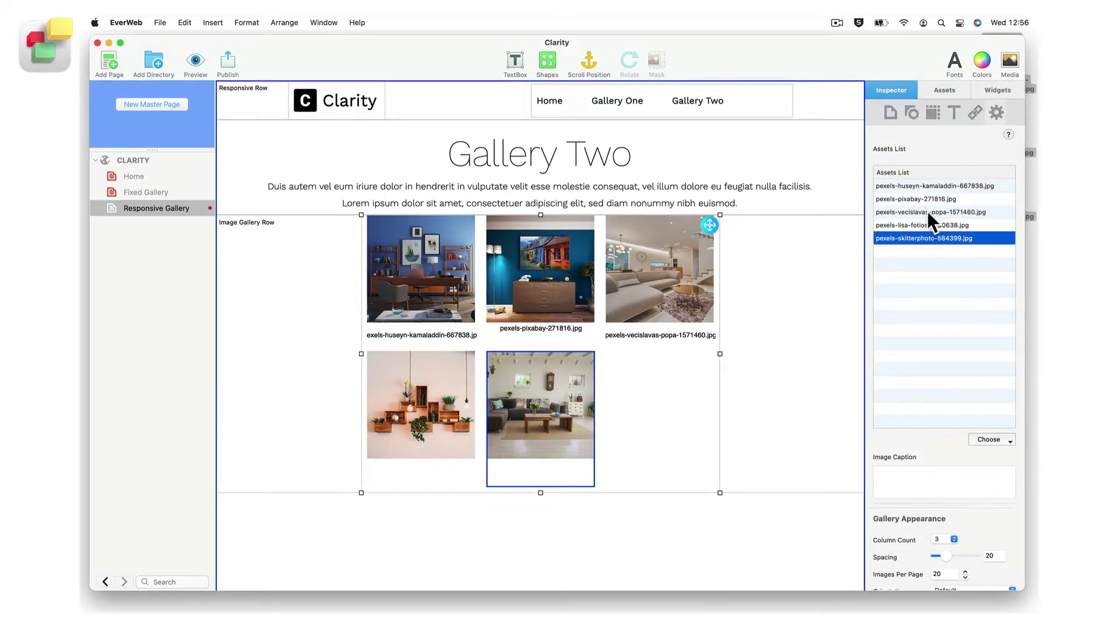
{"action": "left_click", "coordinate": [928, 211], "text": "super"}
{"action": "left_click", "coordinate": [948, 186], "text": "super"}
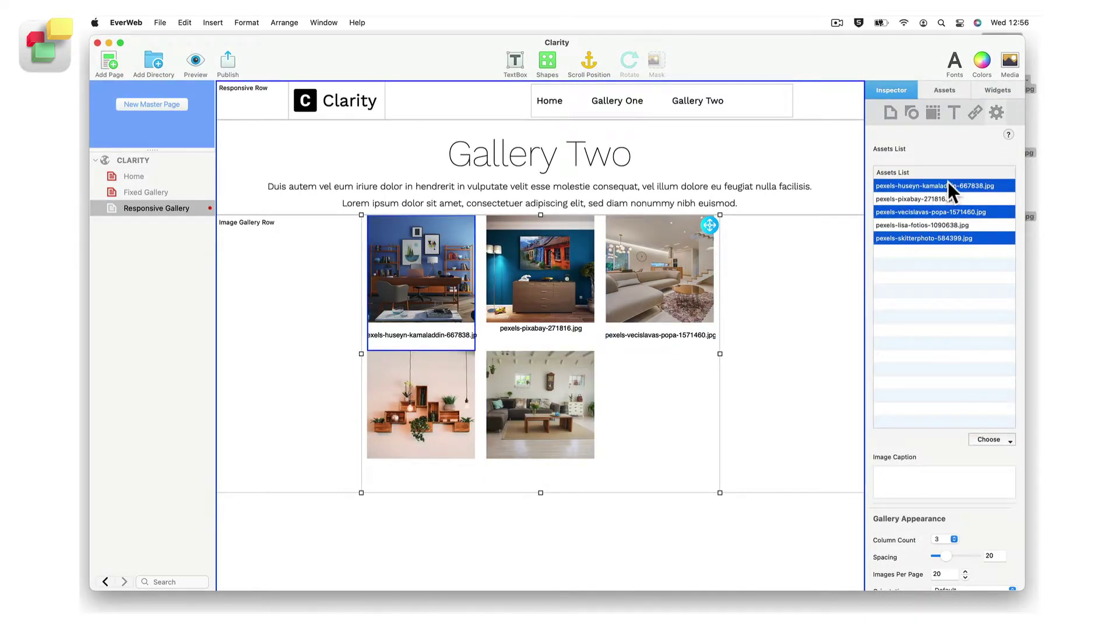
{"action": "left_click", "coordinate": [960, 236]}
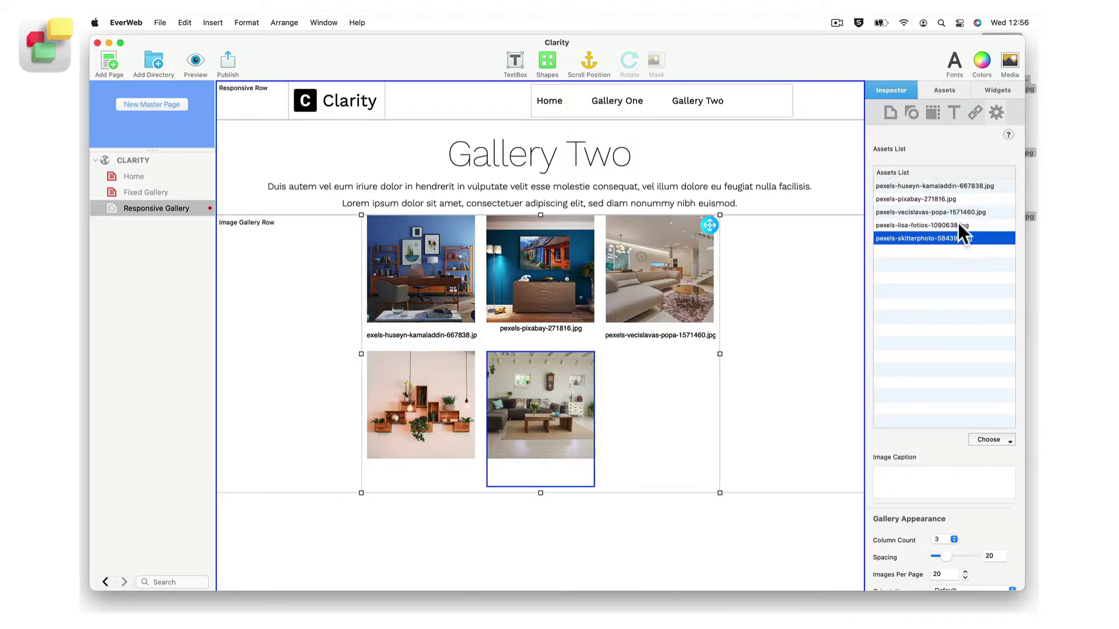
{"action": "left_click", "coordinate": [970, 186]}
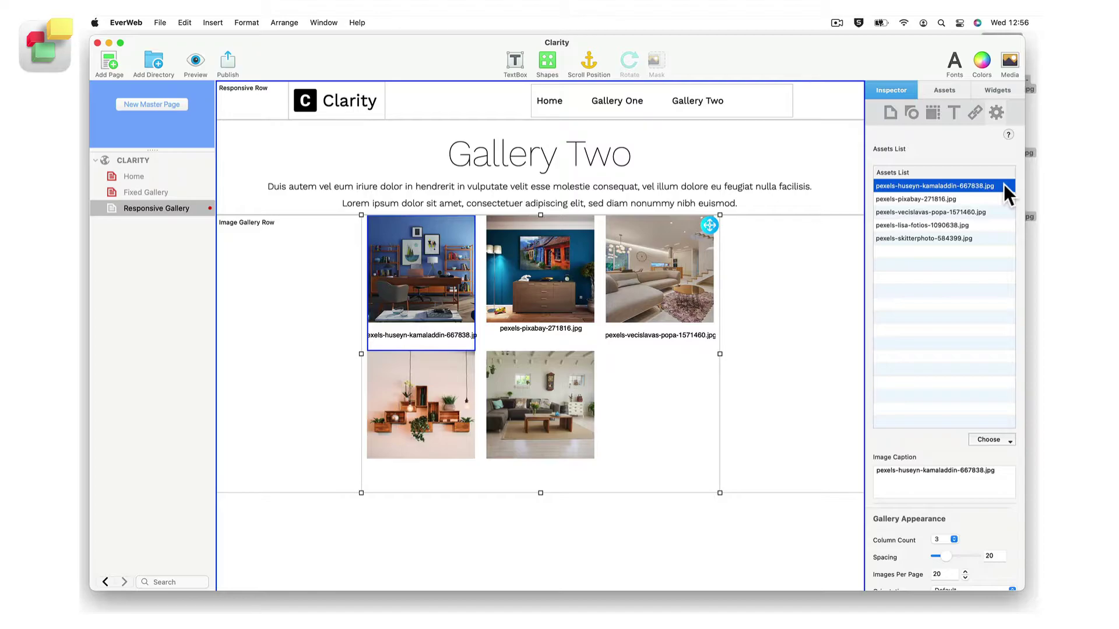
{"action": "left_click", "coordinate": [946, 91]}
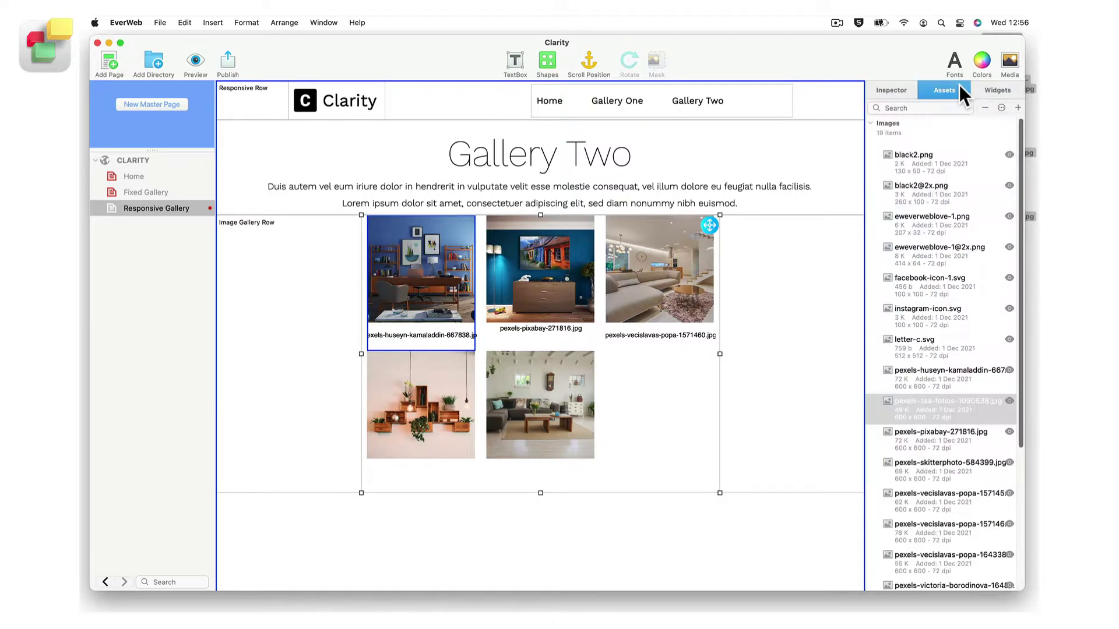
{"action": "scroll", "coordinate": [941, 227], "scroll_direction": "down", "scroll_amount": 5}
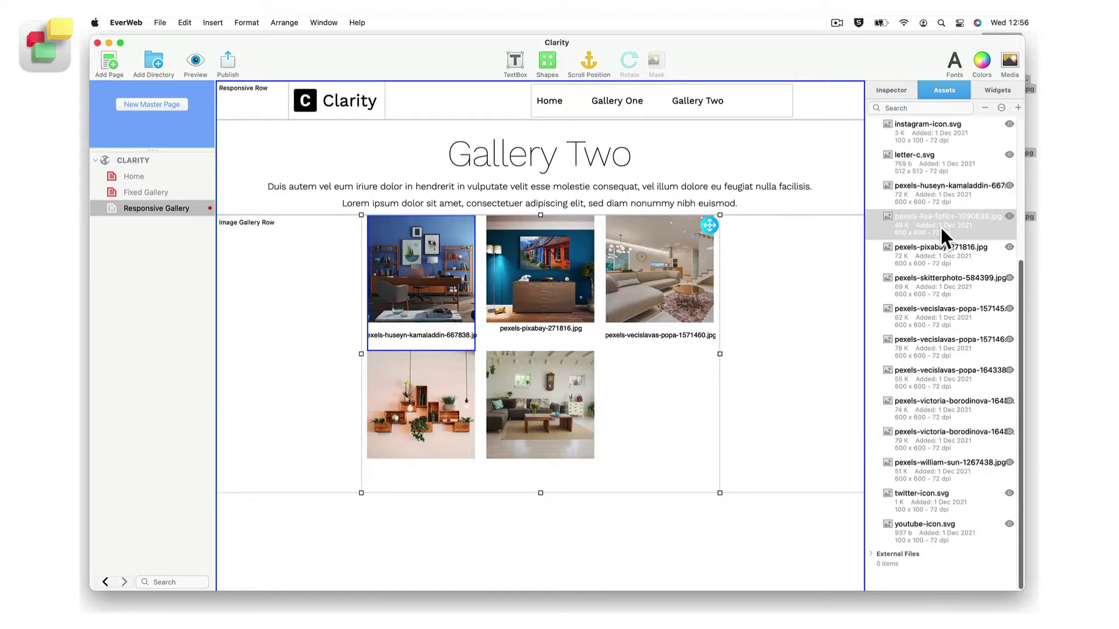
{"action": "left_click_drag", "start_coordinate": [938, 239], "coordinate": [936, 289]}
{"action": "left_click_drag", "start_coordinate": [936, 290], "coordinate": [936, 314]}
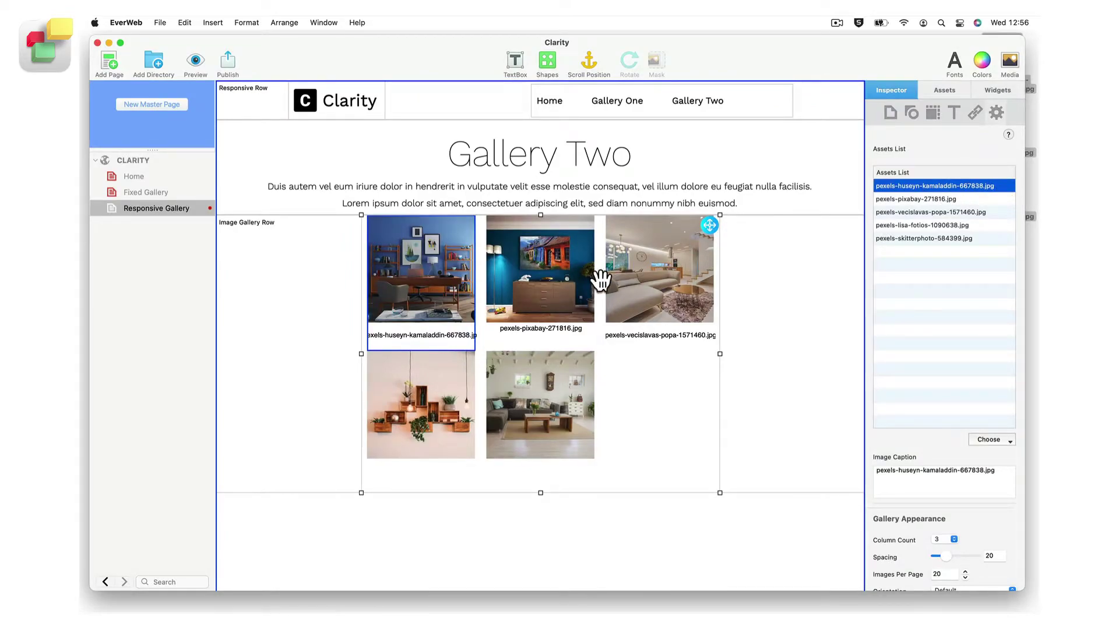
Caption the wall-shelf photo 'Wall decorations'
{"action": "left_click", "coordinate": [447, 408]}
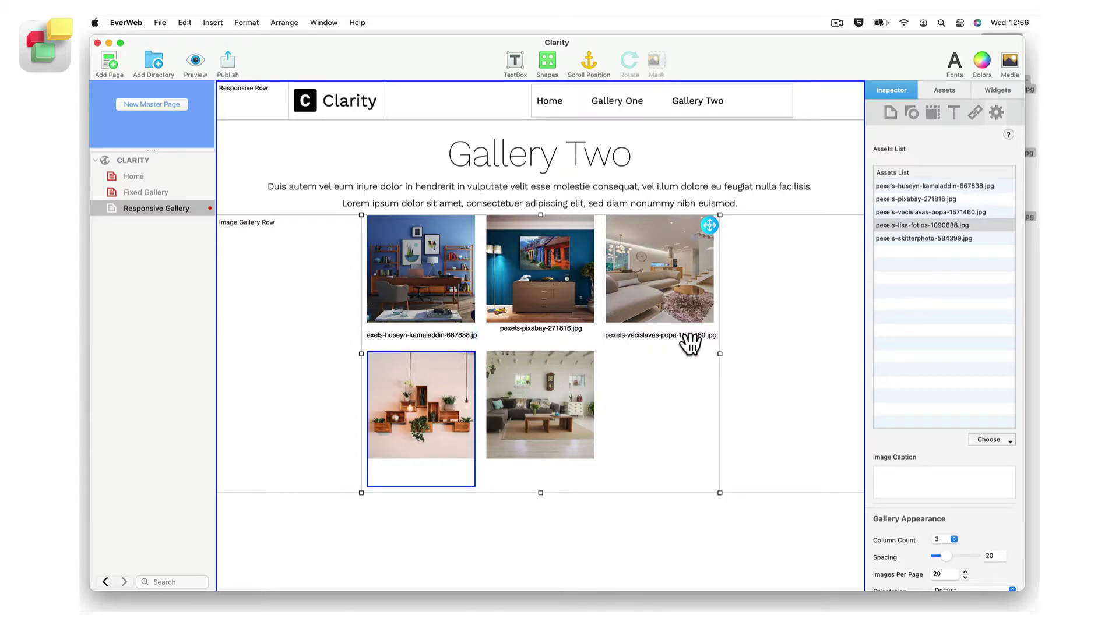
{"action": "left_click", "coordinate": [913, 473]}
{"action": "type", "text": "Wall decorations"}
Raise the gallery's Caption Spacing from 30 to 63
{"action": "scroll", "coordinate": [907, 553], "scroll_direction": "down", "scroll_amount": 8}
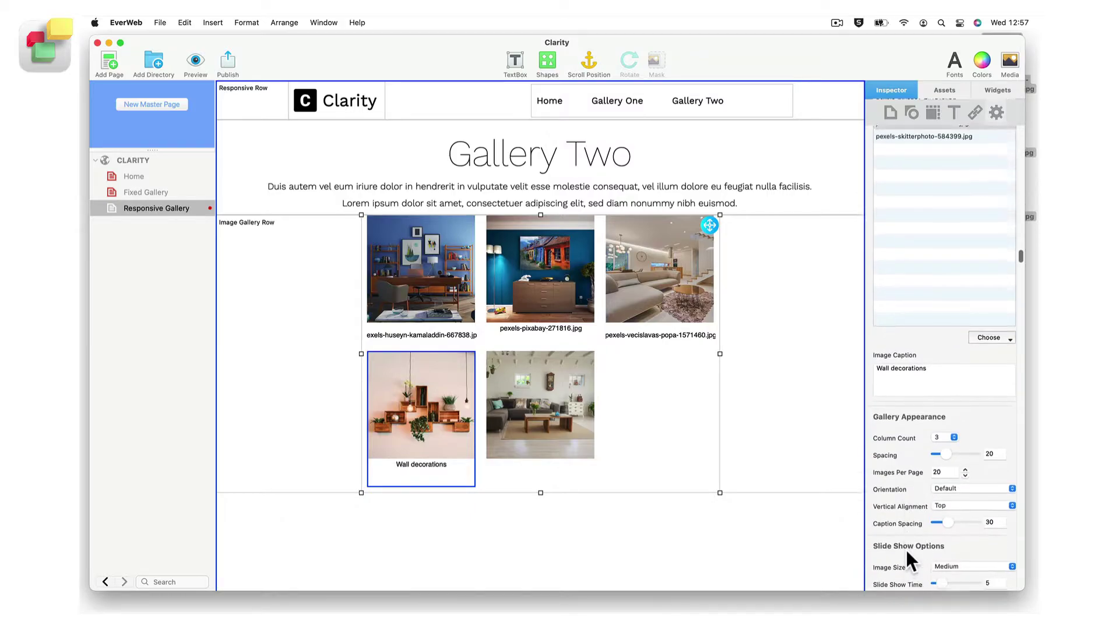
{"action": "scroll", "coordinate": [906, 550], "scroll_direction": "up", "scroll_amount": 1}
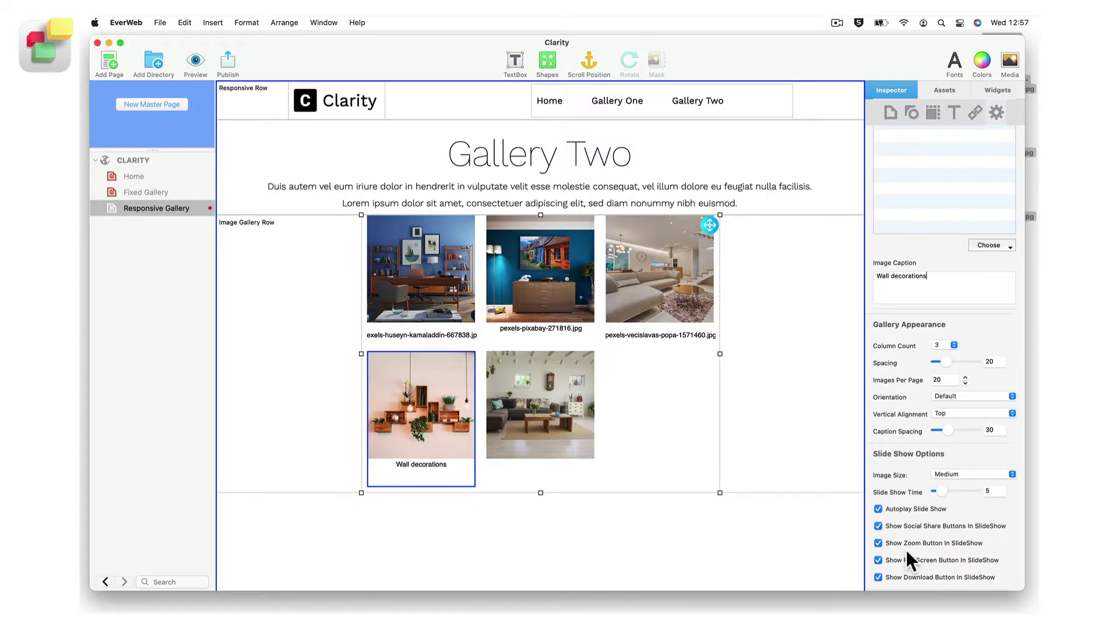
{"action": "left_click_drag", "start_coordinate": [940, 430], "coordinate": [960, 425]}
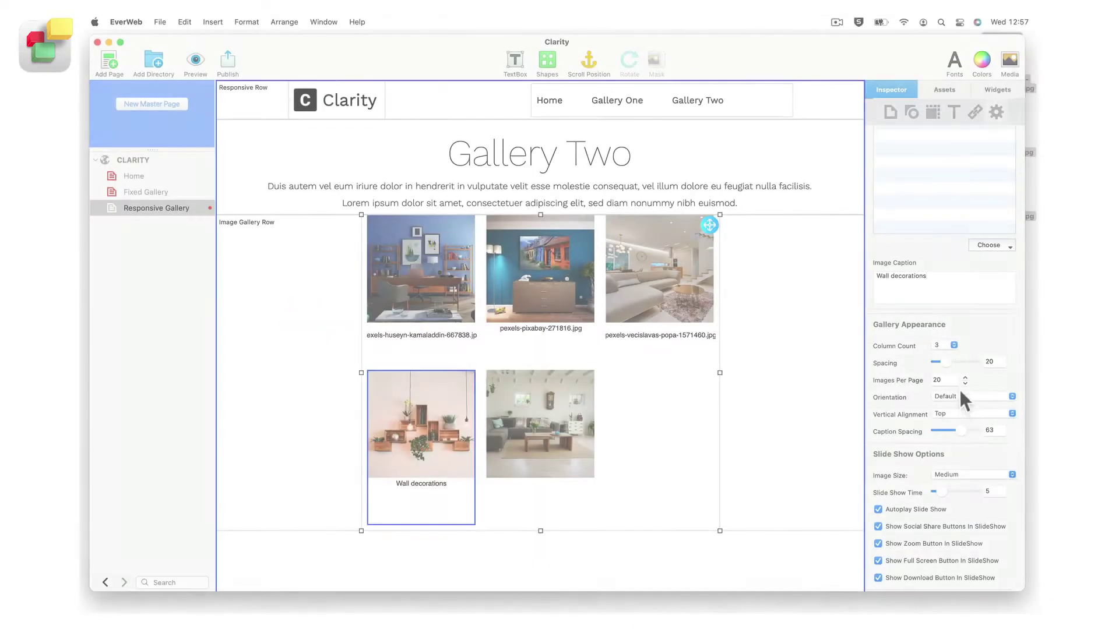
{"action": "left_click", "coordinate": [952, 345]}
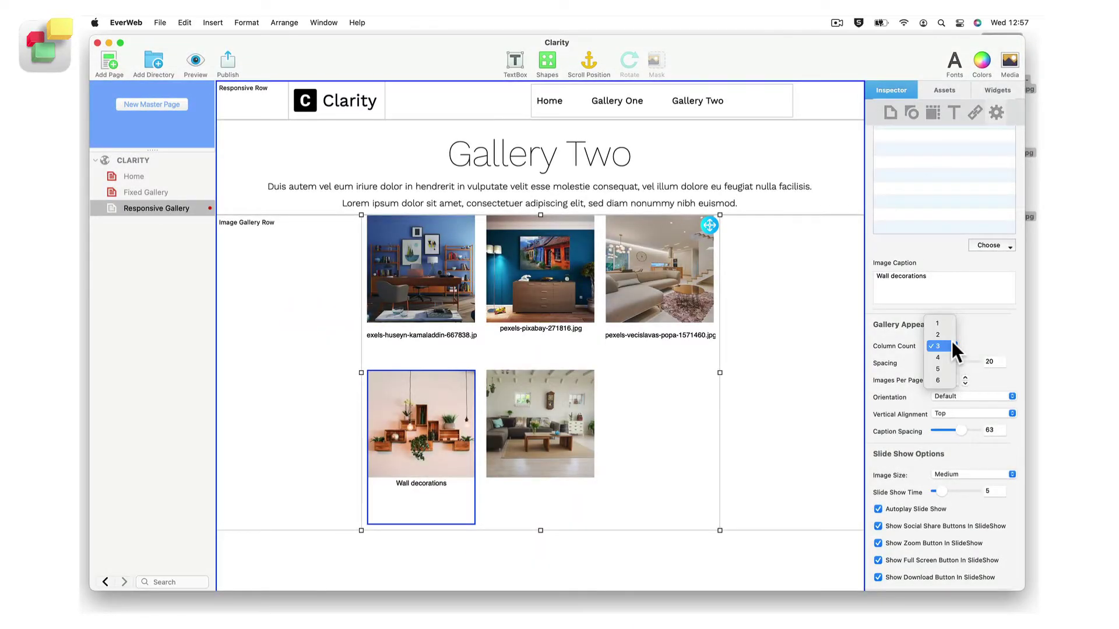
Try two columns, return to three, and widen image Spacing from 20 to 35
{"action": "left_click", "coordinate": [952, 334]}
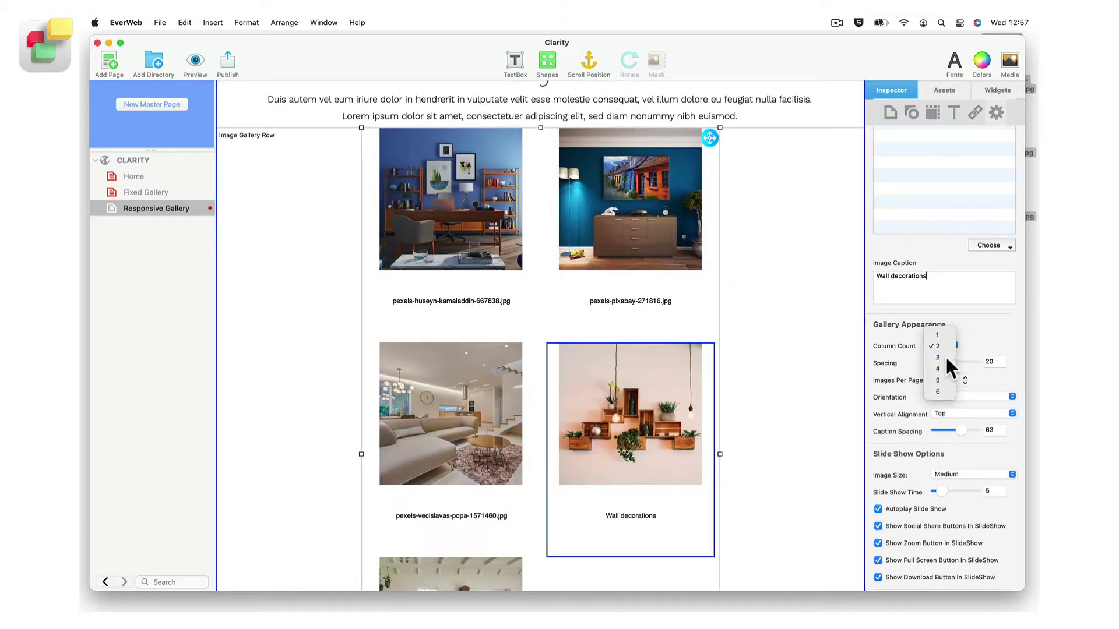
{"action": "left_click", "coordinate": [946, 357]}
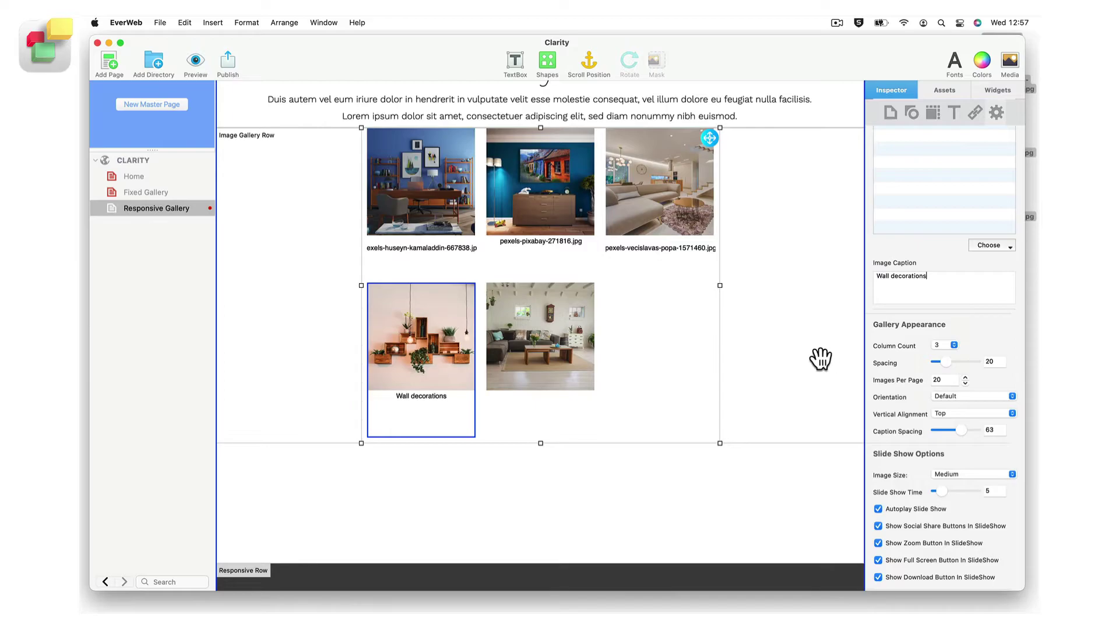
{"action": "scroll", "coordinate": [816, 360], "scroll_direction": "up", "scroll_amount": 3}
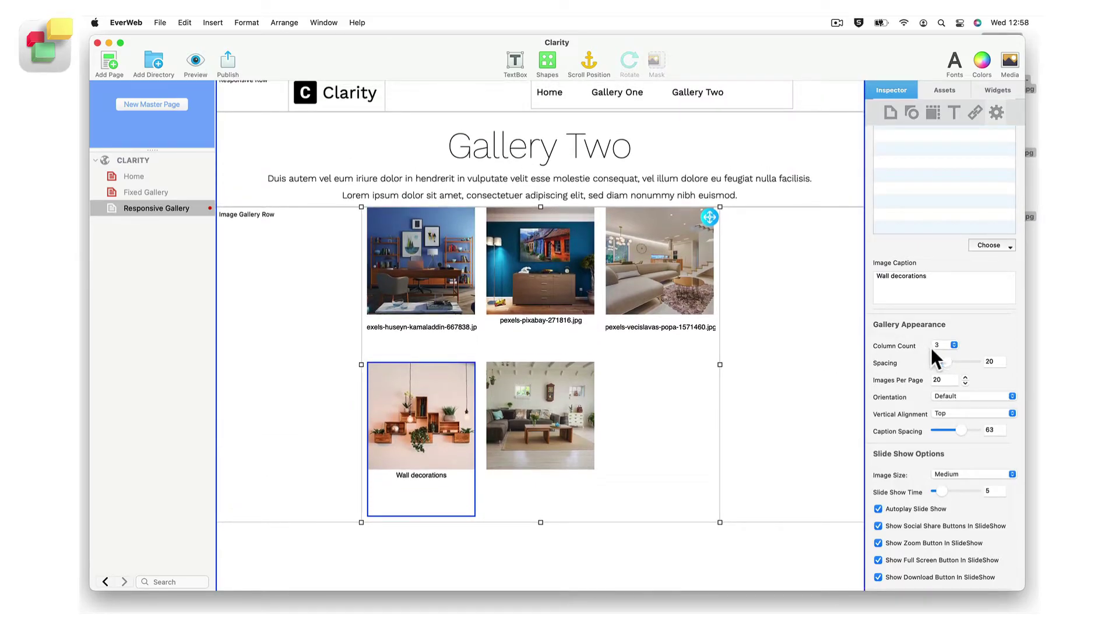
{"action": "mouse_move", "coordinate": [945, 358]}
{"action": "left_mouse_down"}
{"action": "mouse_move", "coordinate": [974, 361]}
{"action": "mouse_move", "coordinate": [932, 367]}
{"action": "left_mouse_up"}
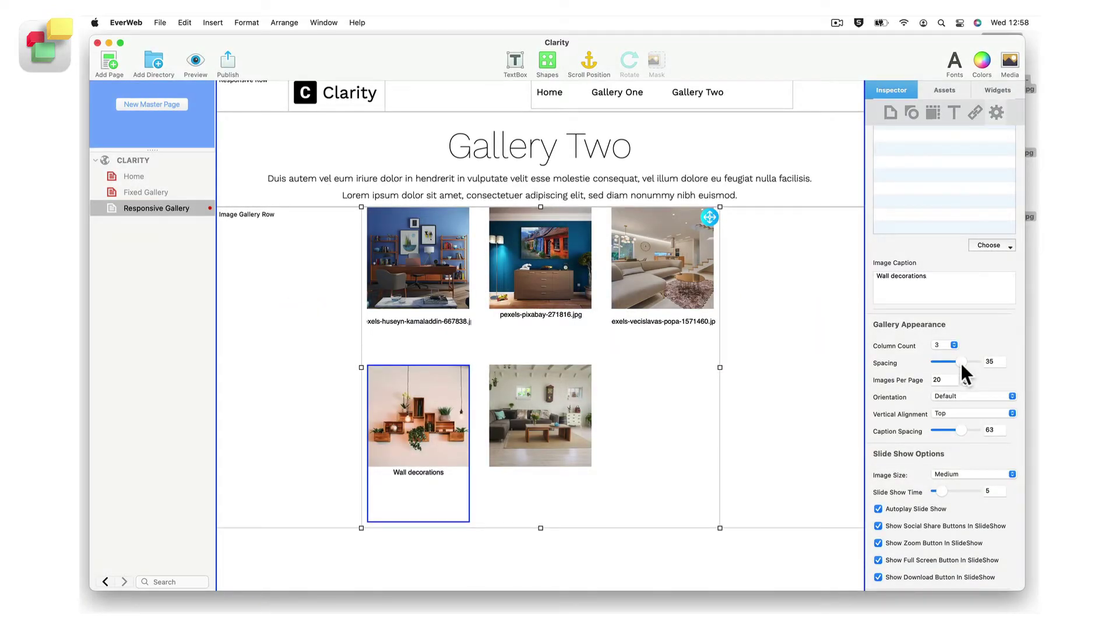
Set Images Per Page to 3 and check both resulting gallery pages via the page links
{"action": "double_click", "coordinate": [948, 378]}
{"action": "type", "text": "3"}
{"action": "key", "text": "Return"}
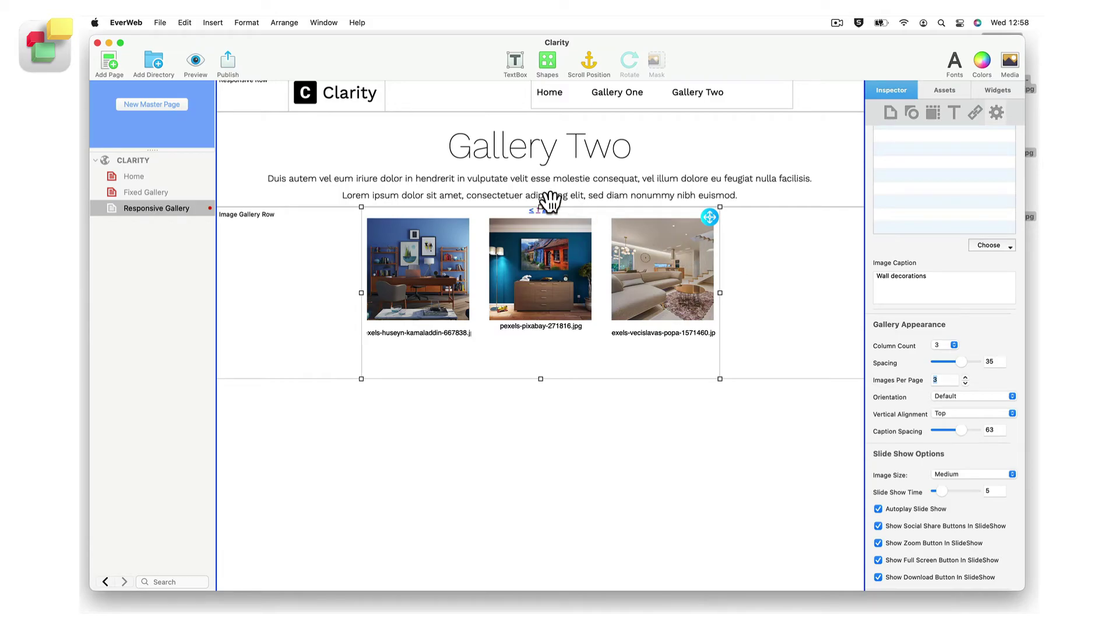
{"action": "left_click", "coordinate": [544, 211]}
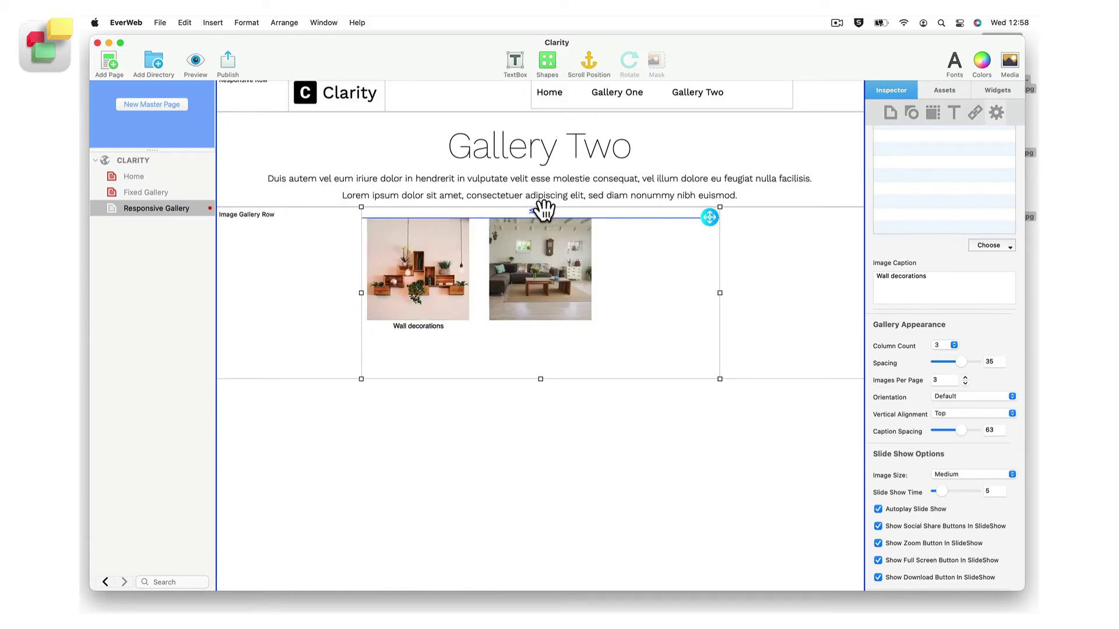
{"action": "left_click", "coordinate": [537, 211]}
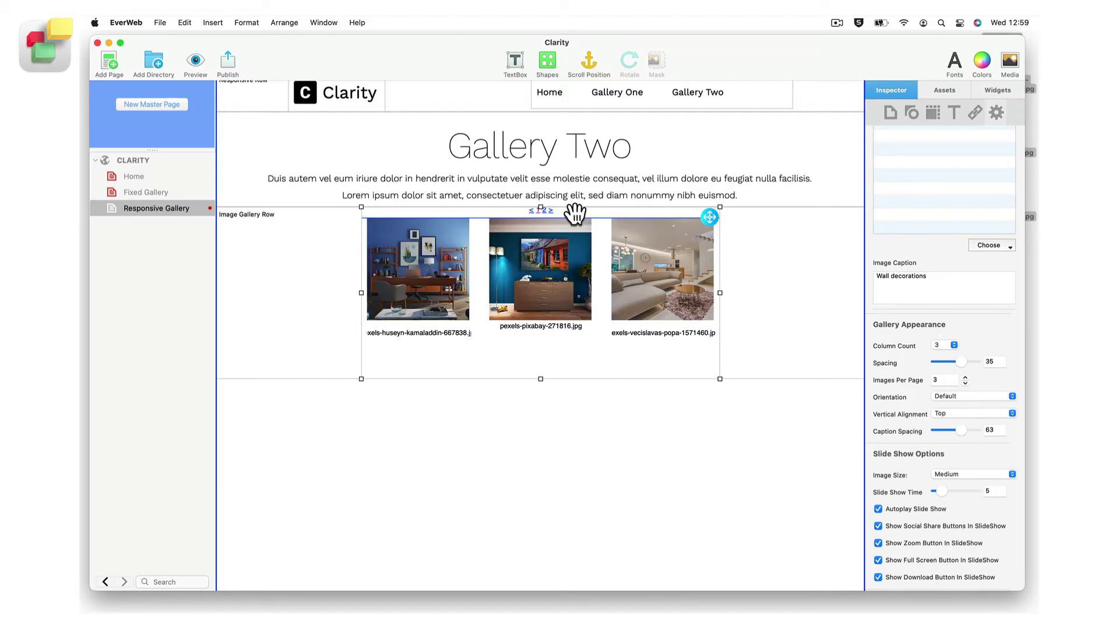
{"action": "key", "text": "super+t"}
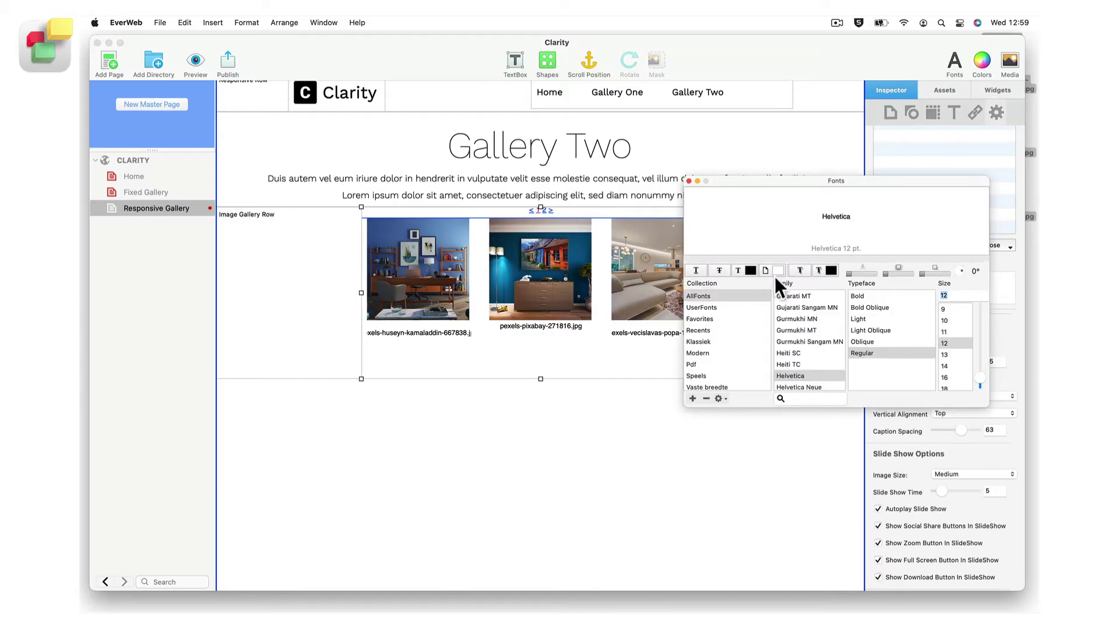
Make the gallery's page number links 24 pt bold
{"action": "scroll", "coordinate": [947, 373], "scroll_direction": "down", "scroll_amount": 2}
{"action": "left_click", "coordinate": [946, 380]}
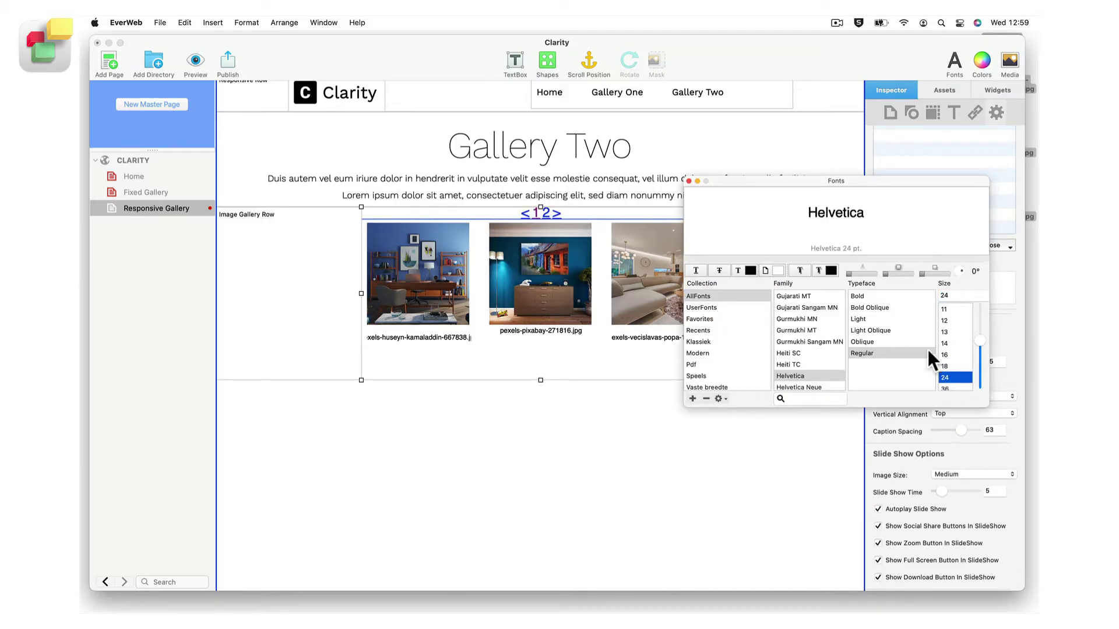
{"action": "left_click", "coordinate": [870, 296]}
{"action": "left_click", "coordinate": [688, 181]}
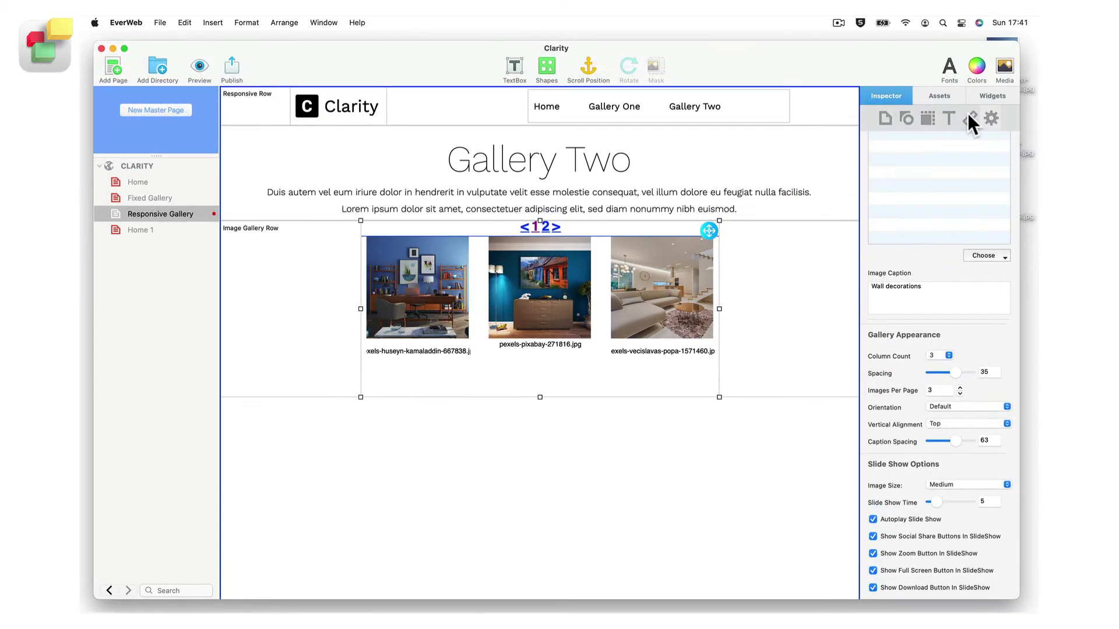
Give the page links a new Normal link colour in the Hyperlink inspector
{"action": "left_click", "coordinate": [967, 114]}
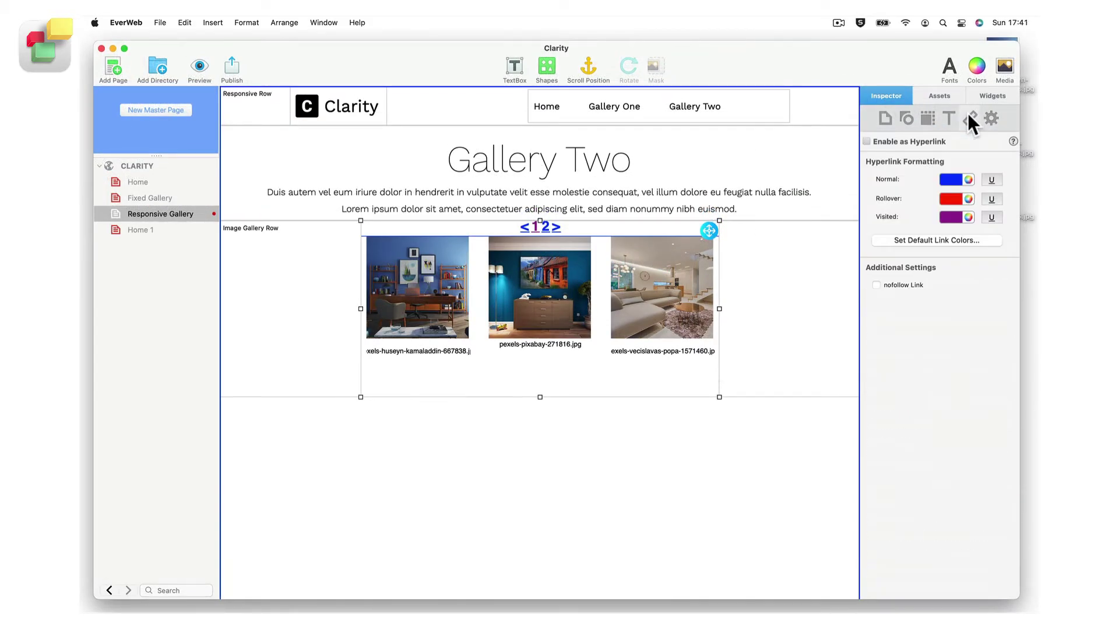
{"action": "left_click", "coordinate": [956, 178]}
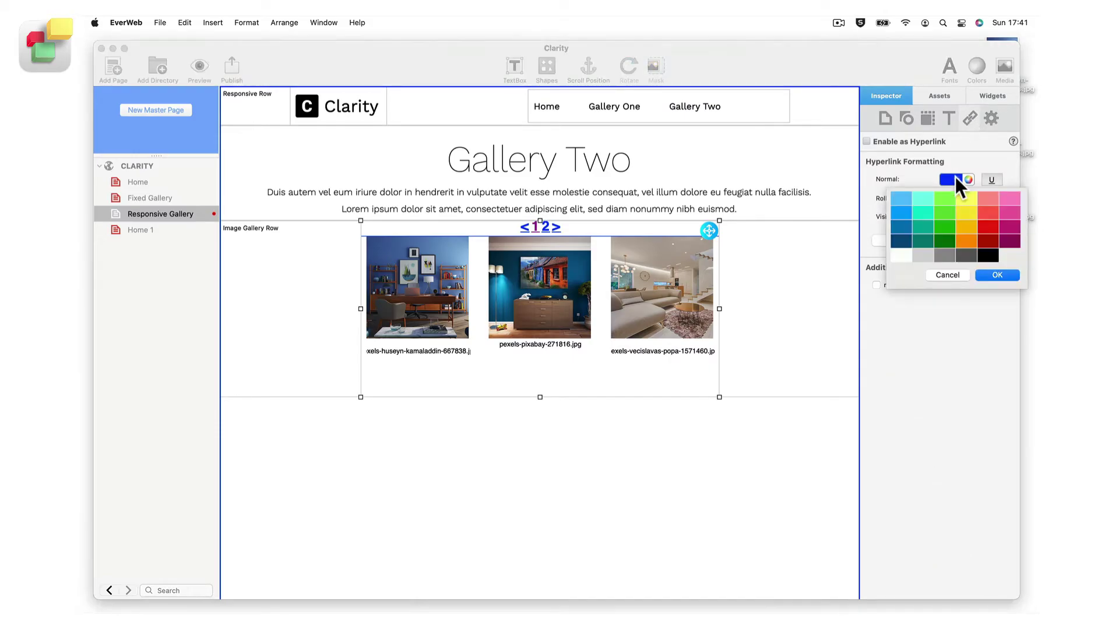
{"action": "left_click", "coordinate": [965, 229]}
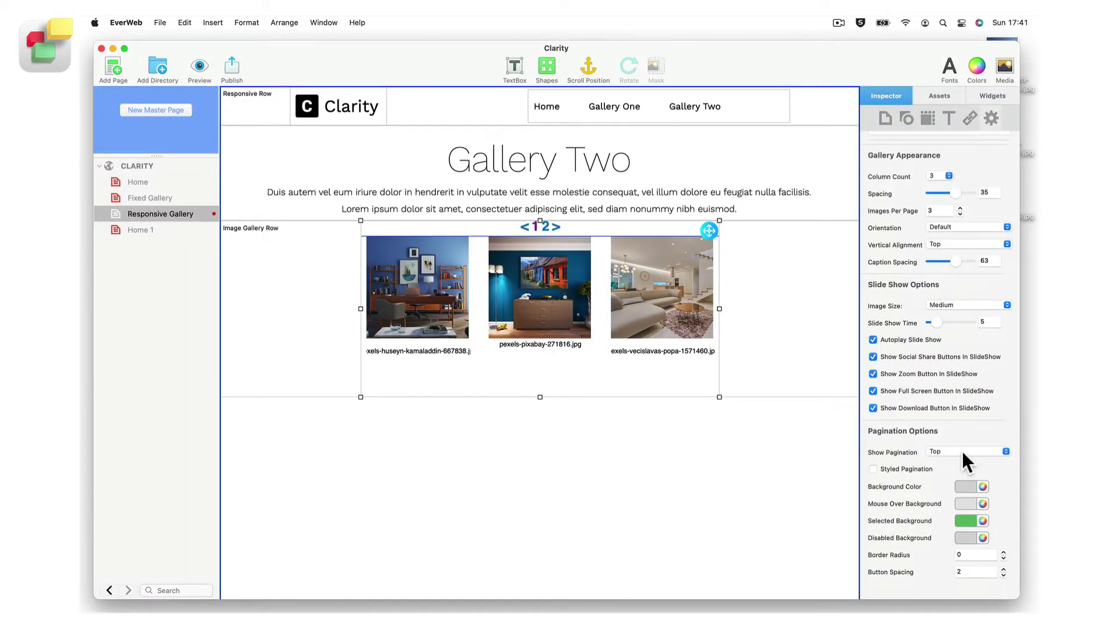
Set Gallery Two's pagination placement to Top & Bottom and enable Styled Pagination
{"action": "left_click", "coordinate": [962, 451]}
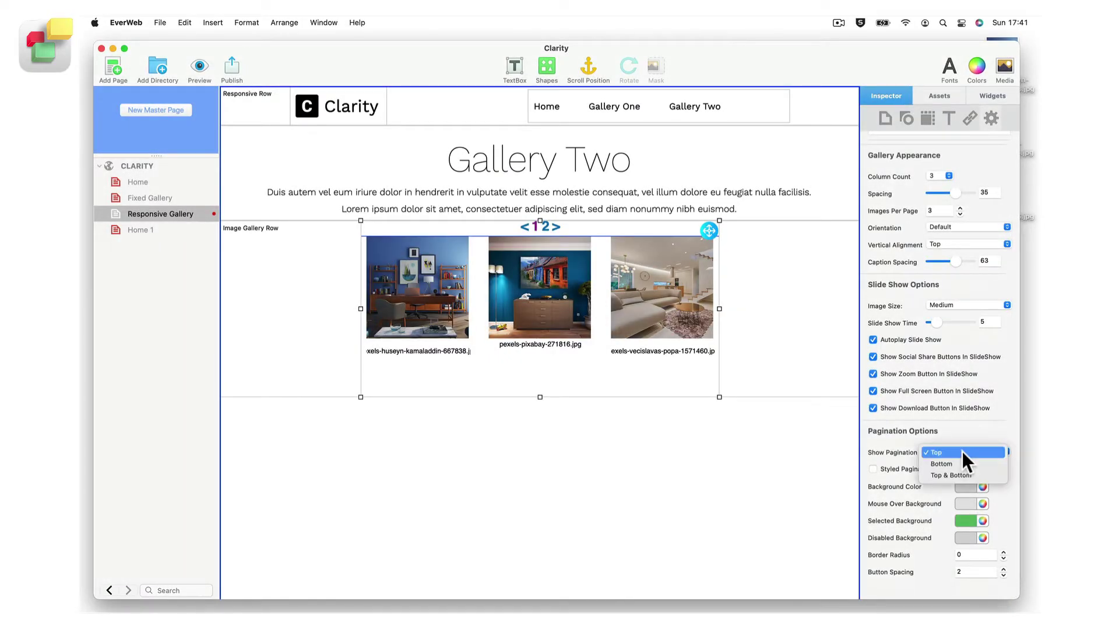
{"action": "left_click", "coordinate": [977, 463]}
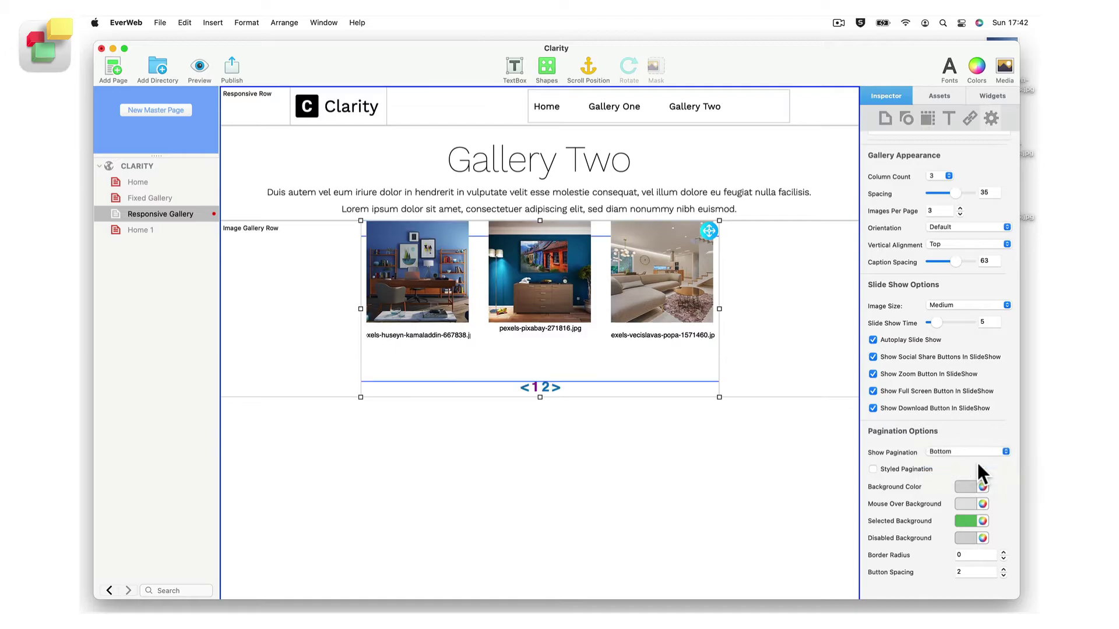
{"action": "left_click", "coordinate": [983, 452]}
{"action": "left_click", "coordinate": [985, 461]}
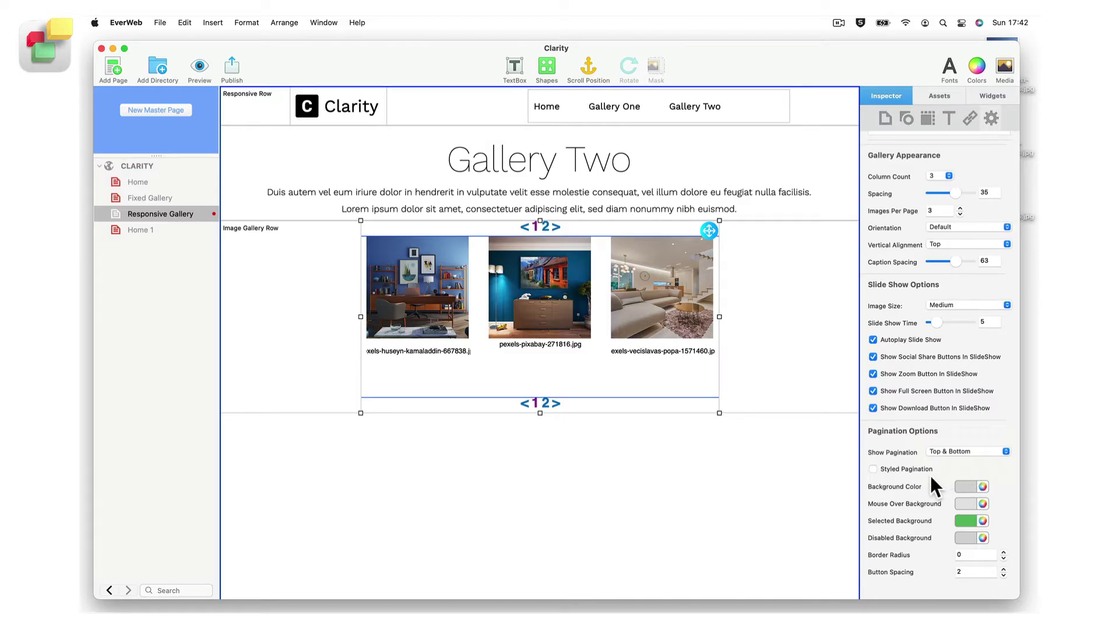
{"action": "left_click", "coordinate": [873, 468]}
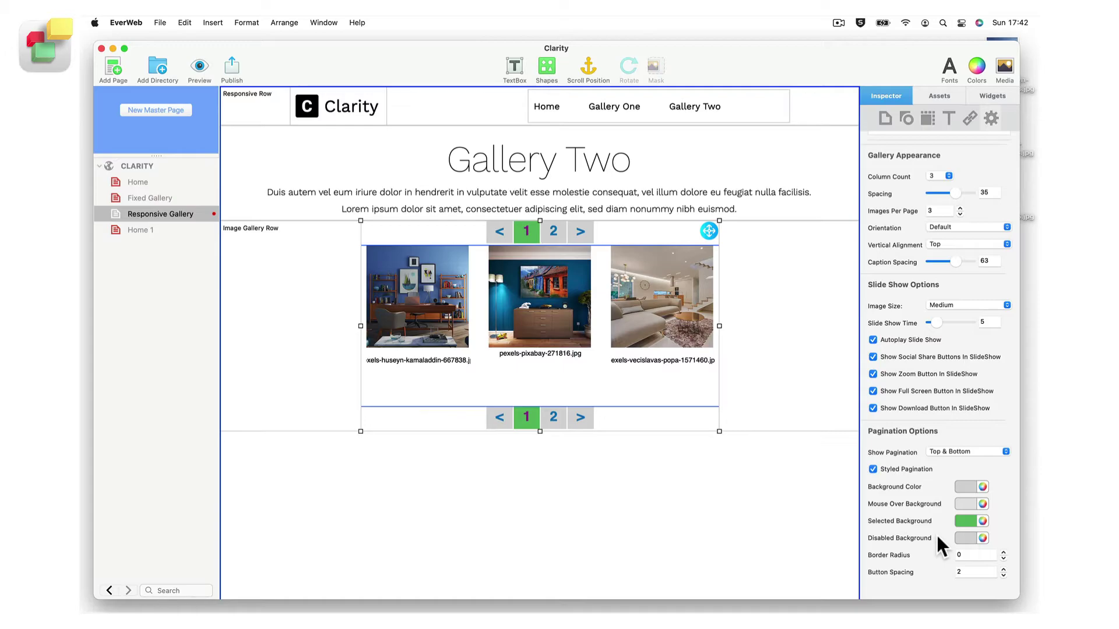
Raise the pagination Border Radius to 39 and the Button Spacing to 20
{"action": "left_click", "coordinate": [1003, 552]}
{"action": "left_click", "coordinate": [1002, 551]}
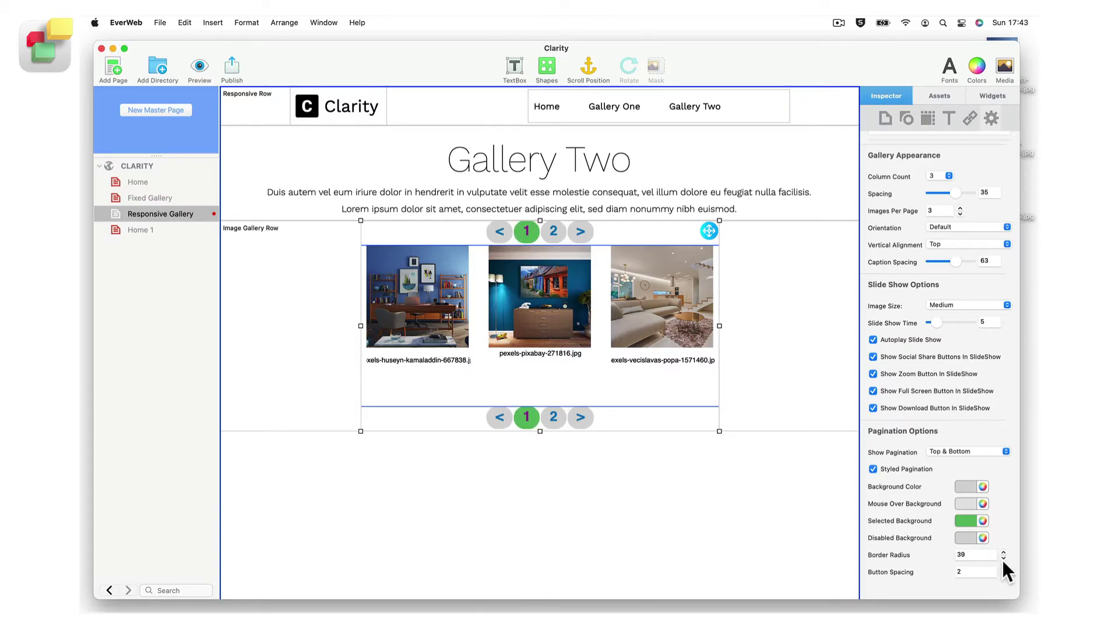
{"action": "left_click", "coordinate": [1003, 568]}
{"action": "left_click", "coordinate": [1002, 568]}
{"action": "left_click", "coordinate": [1003, 568]}
{"action": "left_click", "coordinate": [1002, 568]}
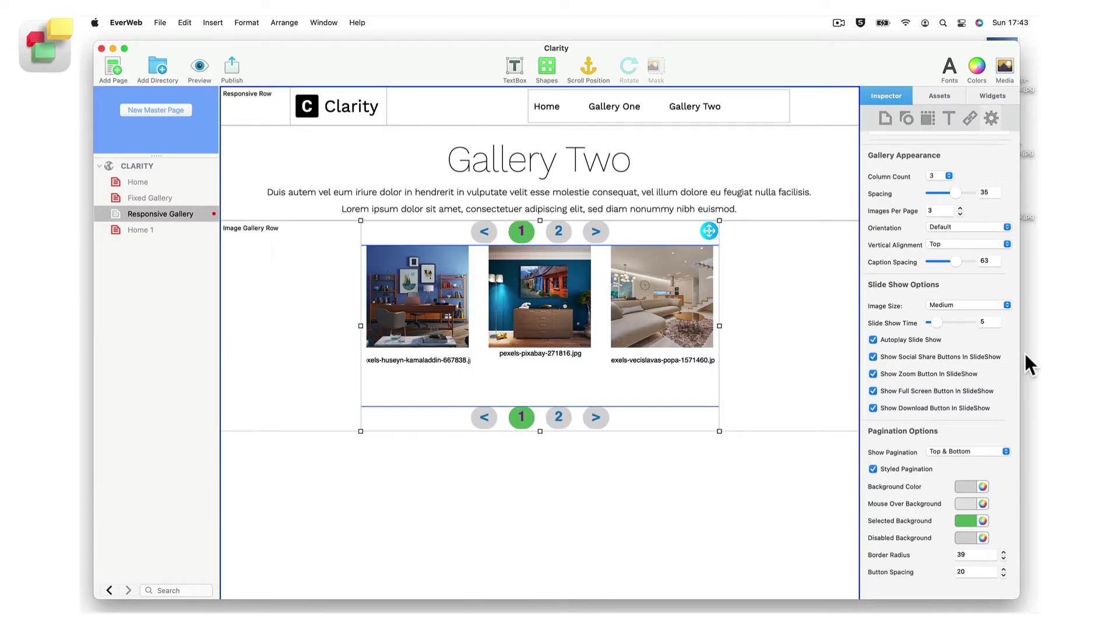
{"action": "left_click", "coordinate": [1006, 227]}
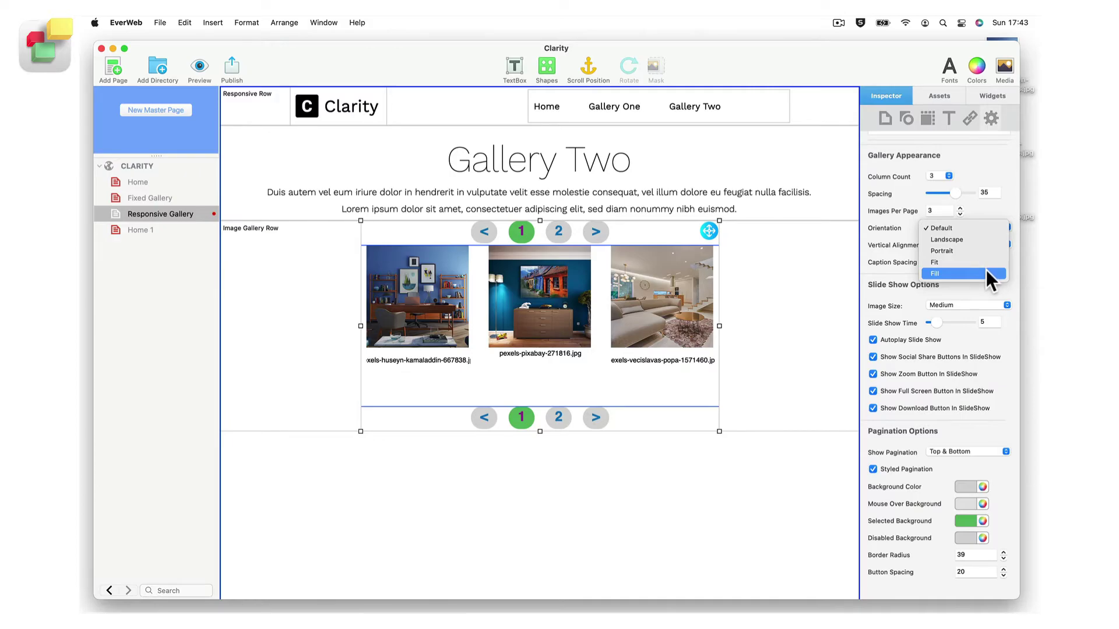
Switch Gallery Two's image orientation to Landscape, then check the vertical alignment and slideshow Image Size options
{"action": "left_click", "coordinate": [984, 239]}
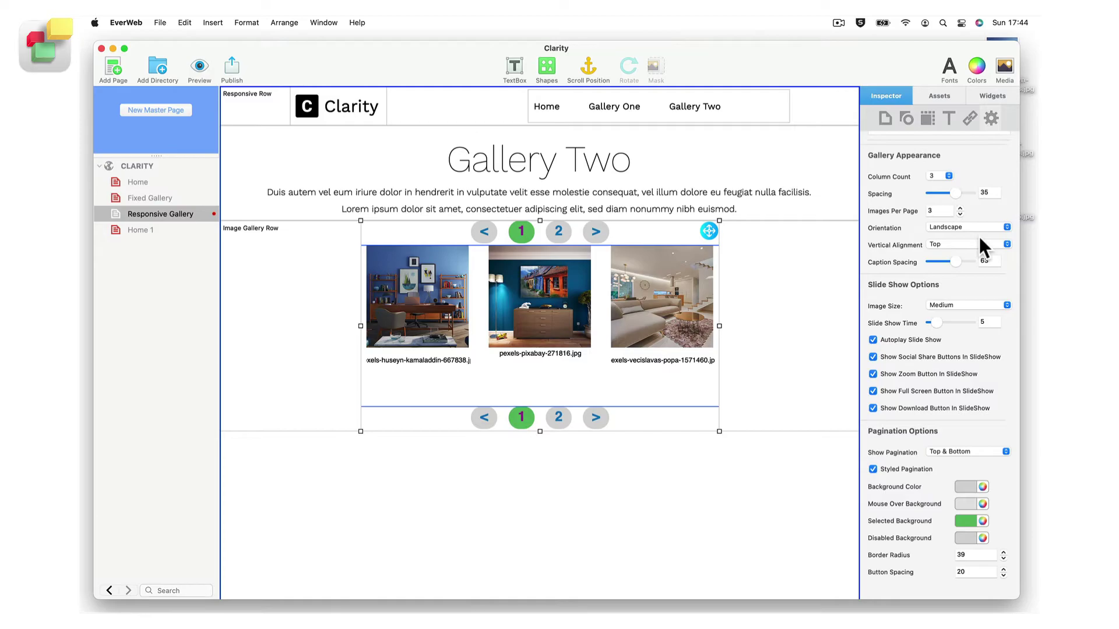
{"action": "left_click", "coordinate": [1004, 241]}
{"action": "left_click", "coordinate": [1005, 300]}
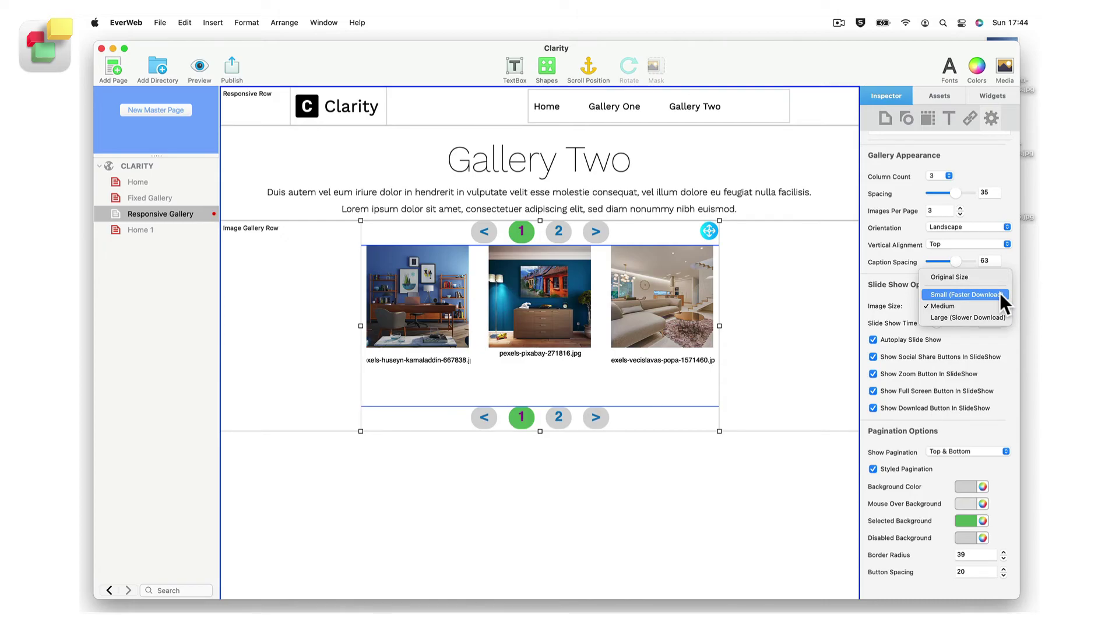
{"action": "left_click", "coordinate": [998, 294]}
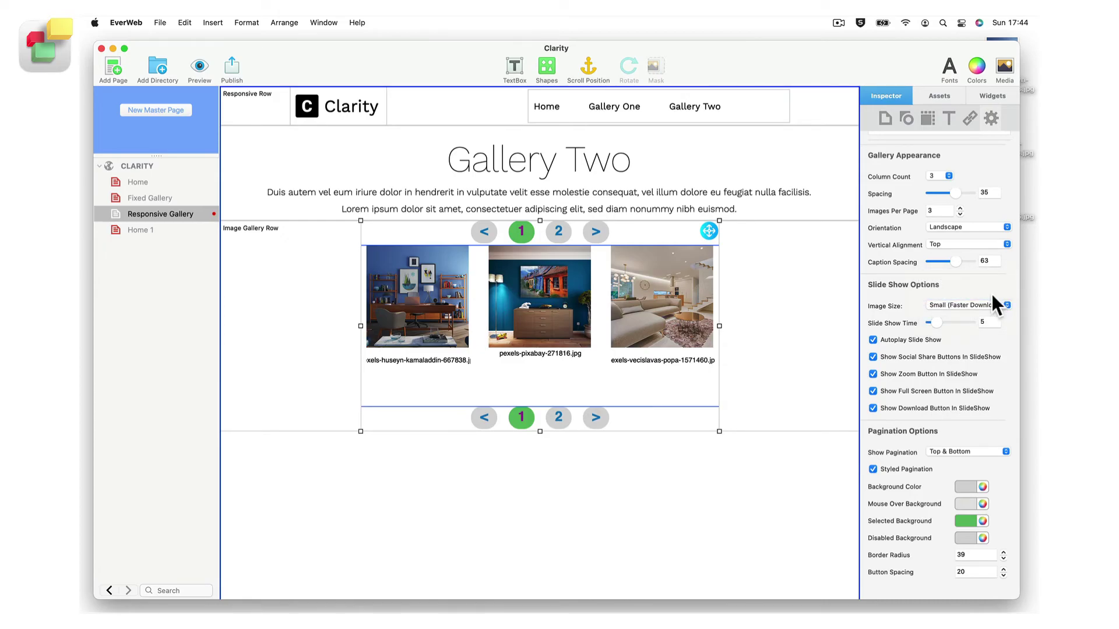